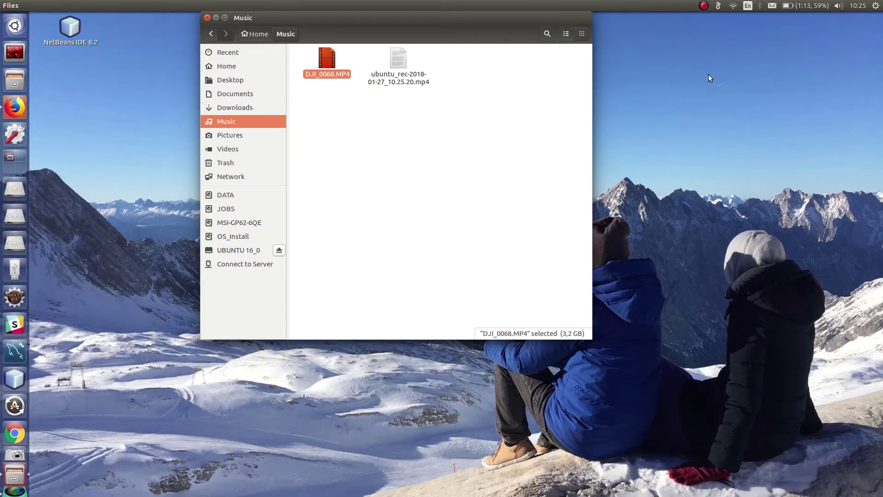
Step: View the computer's system details overview, including the Ubuntu version and hardware, and close it
{"action": "left_click", "coordinate": [876, 6]}
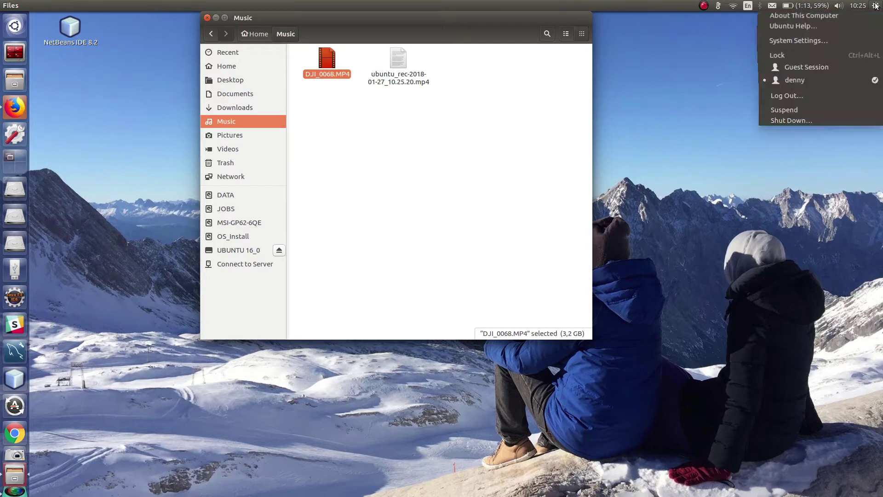
{"action": "left_click", "coordinate": [827, 18]}
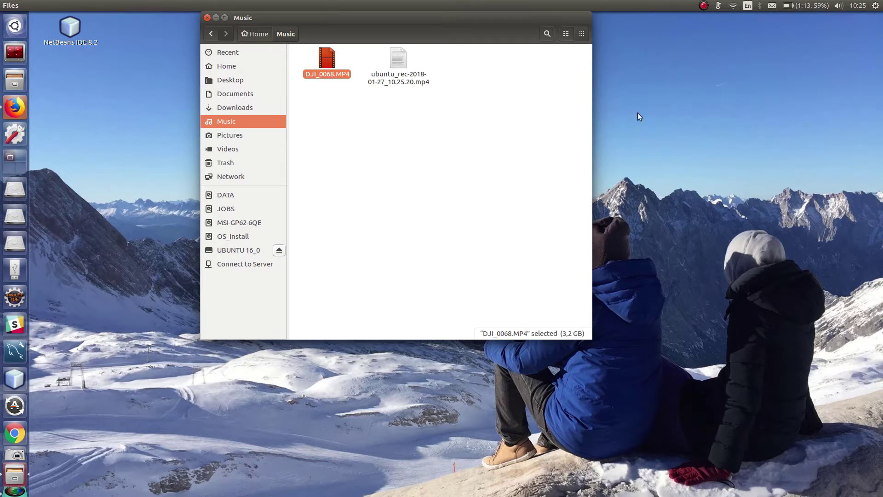
{"action": "left_click_drag", "start_coordinate": [471, 158], "coordinate": [533, 169]}
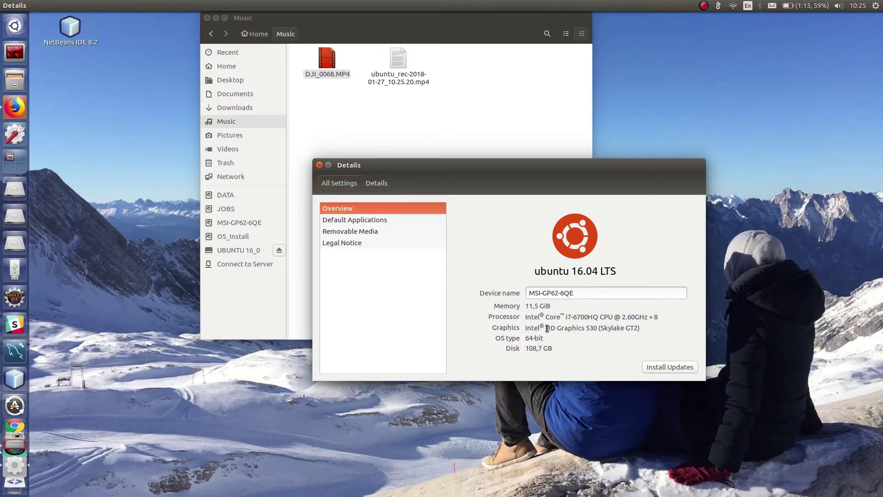
{"action": "left_click", "coordinate": [319, 165]}
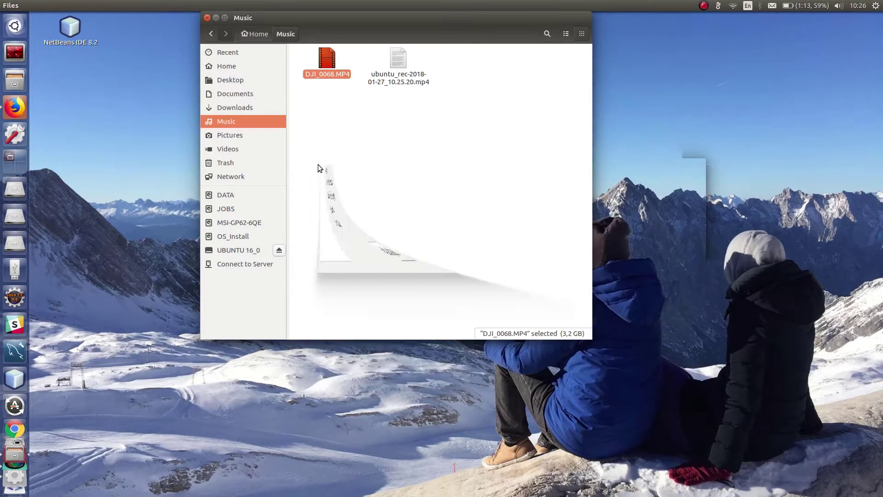
Step: Show the contents of the Music folder as a detailed list
{"action": "right_click", "coordinate": [332, 66]}
{"action": "left_click", "coordinate": [322, 90]}
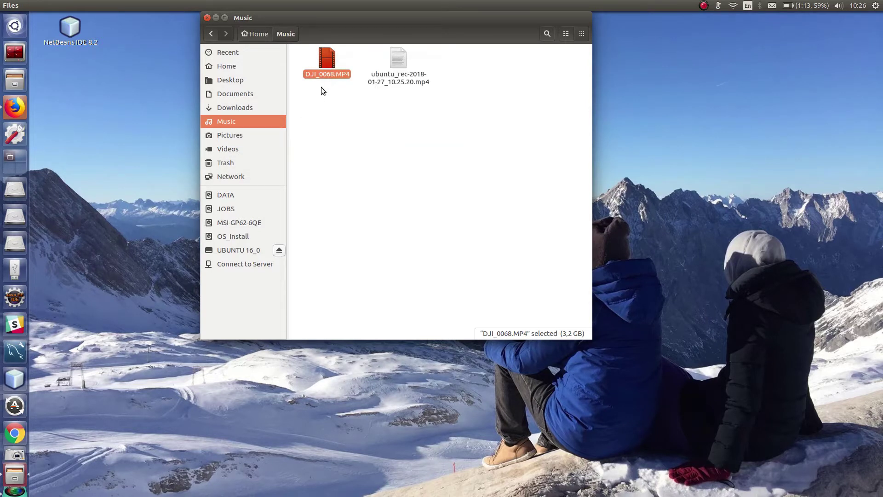
{"action": "left_click", "coordinate": [565, 35]}
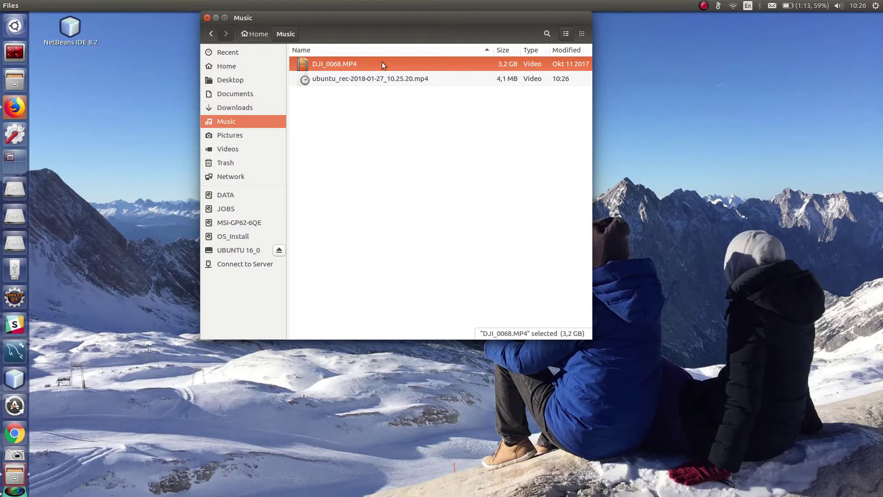
Step: Try to play DJI_0068.MP4 in the Videos player, dismiss the dialog and close the player
{"action": "right_click", "coordinate": [350, 64]}
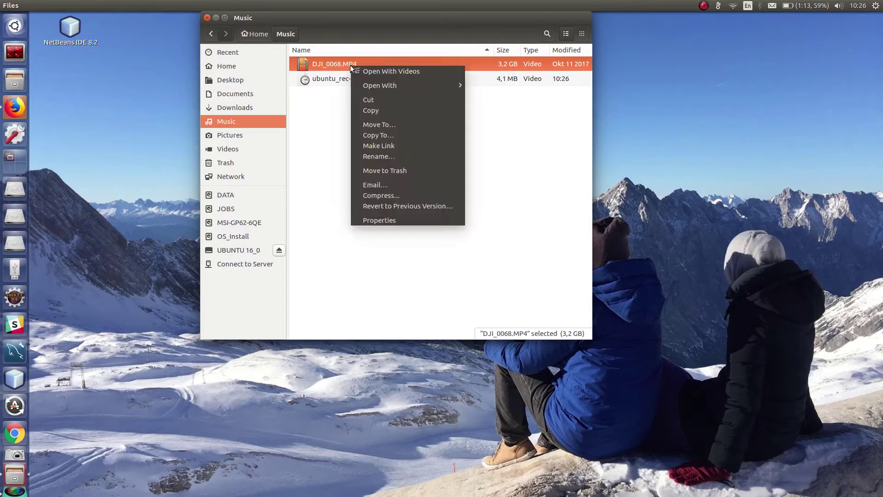
{"action": "left_click", "coordinate": [380, 71]}
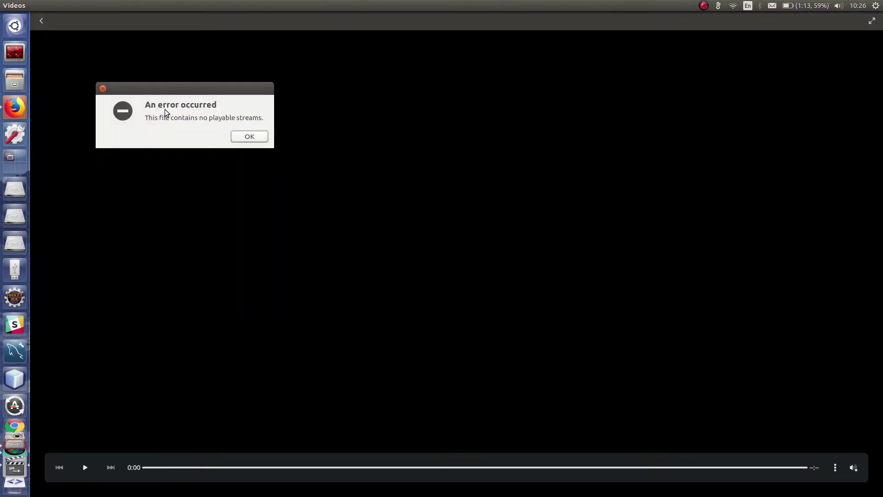
{"action": "left_click_drag", "start_coordinate": [261, 119], "coordinate": [143, 119]}
{"action": "left_click", "coordinate": [249, 137]}
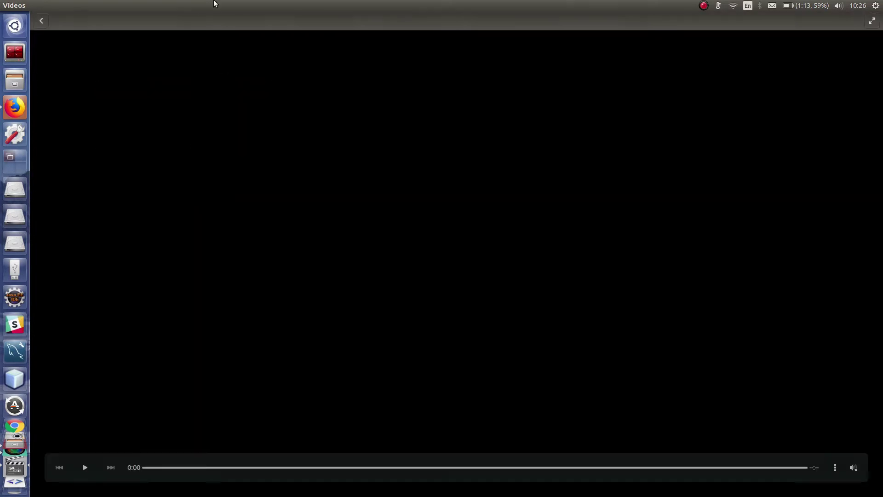
{"action": "left_click", "coordinate": [6, 5]}
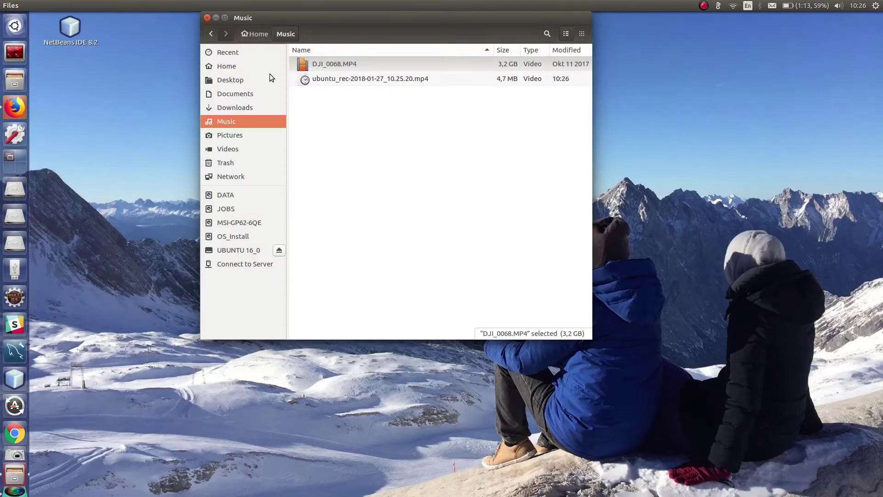
Step: Try to play DJI_0068.MP4 in VLC media player and close the player
{"action": "left_click", "coordinate": [339, 64]}
{"action": "right_click", "coordinate": [340, 65]}
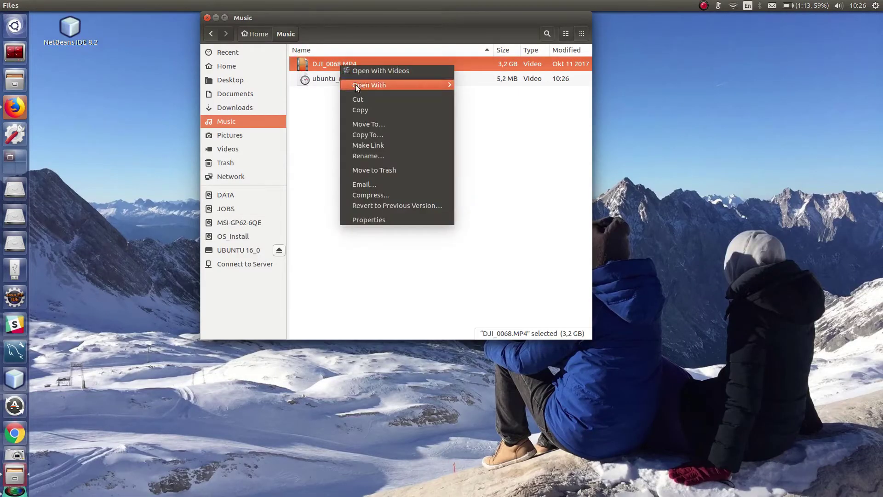
{"action": "mouse_move", "coordinate": [361, 85]}
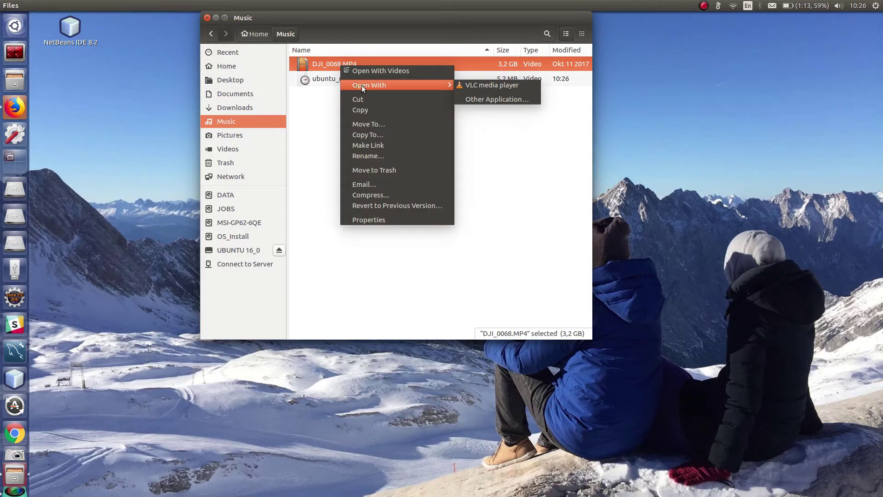
{"action": "left_click", "coordinate": [476, 85]}
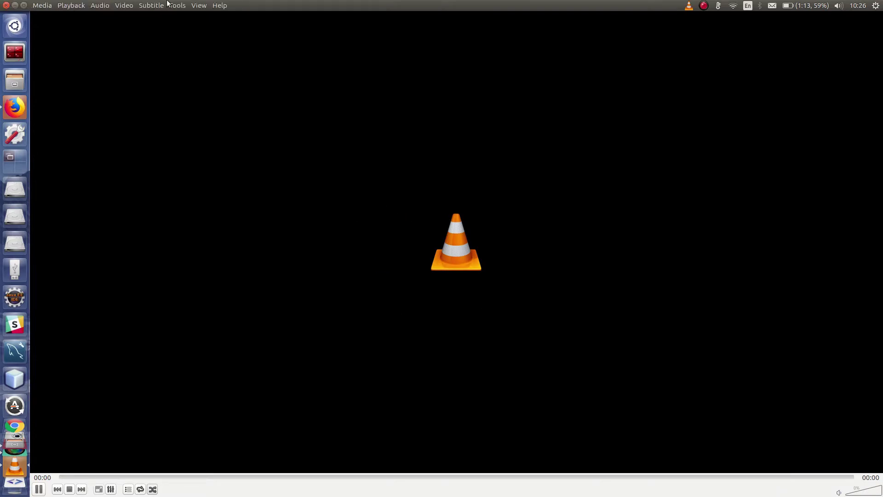
{"action": "left_click", "coordinate": [7, 6]}
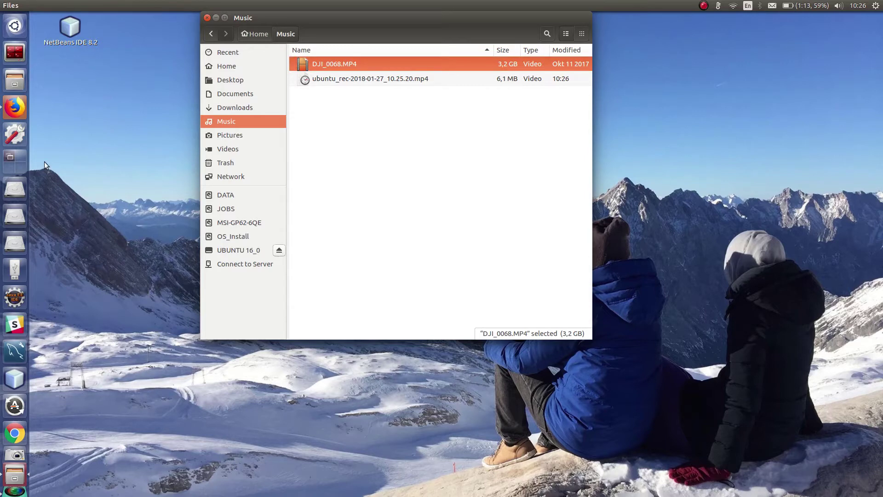
Step: Switch to Firefox and load djifix.live555.com in a new tab
{"action": "left_click", "coordinate": [15, 107]}
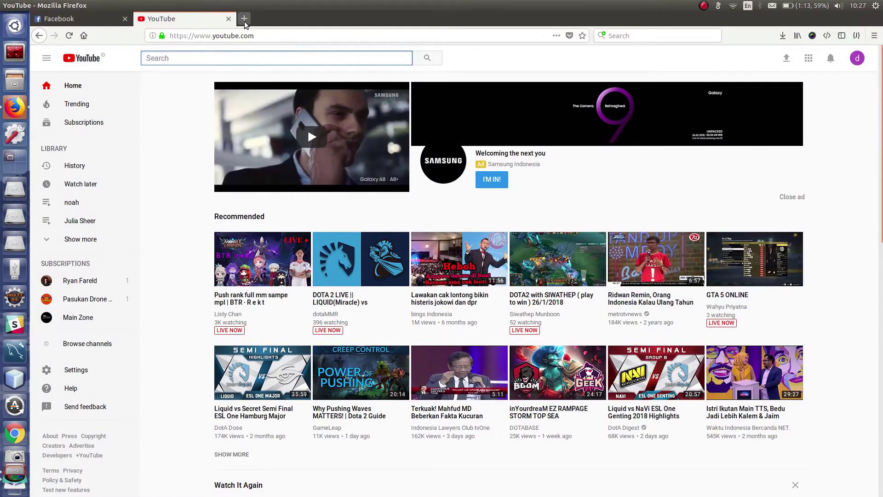
{"action": "left_click", "coordinate": [245, 20]}
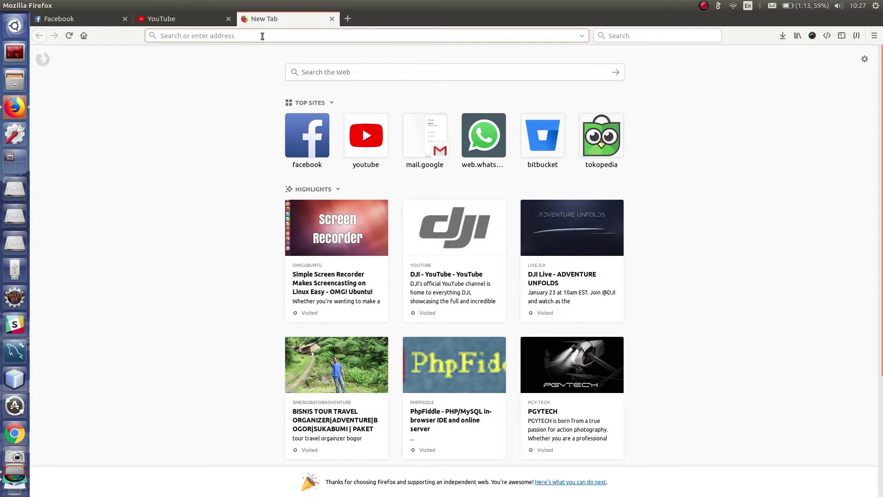
{"action": "type", "text": "djifix.live555.com/"}
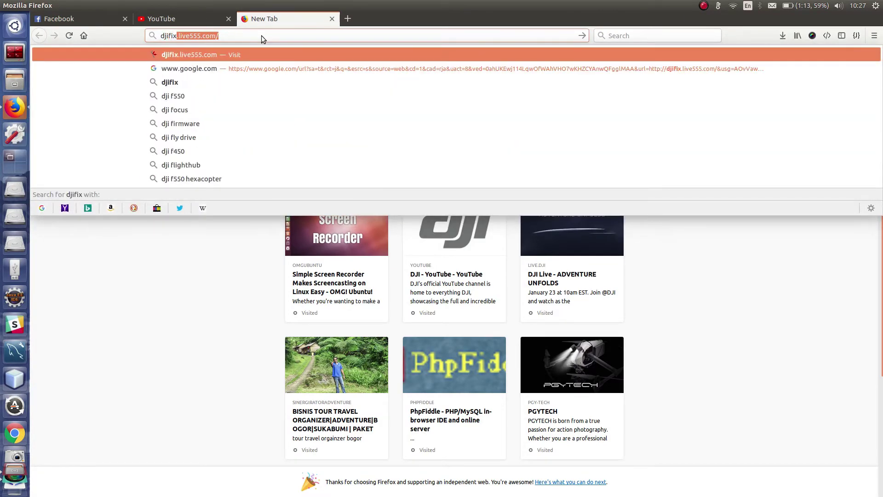
{"action": "left_click", "coordinate": [261, 36]}
{"action": "key", "text": "Return"}
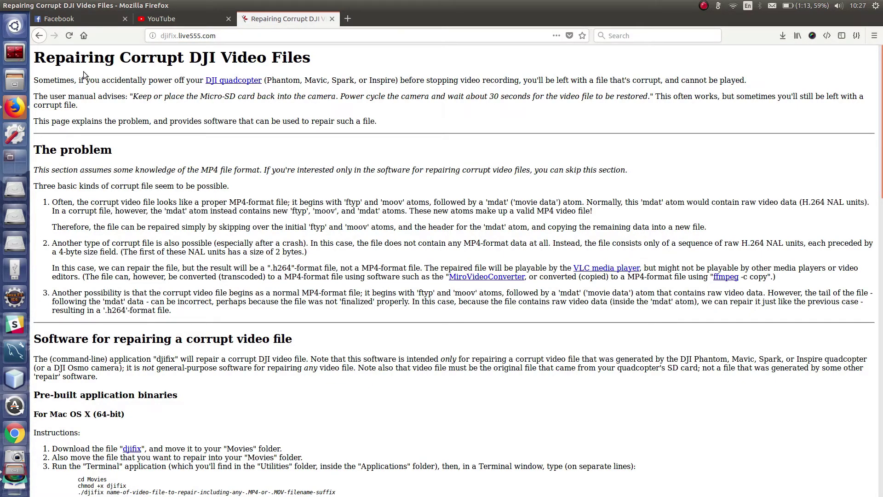
Step: Read the introduction on repairing corrupt DJI video files, highlighting the user manual's advice about restoring the file
{"action": "left_click_drag", "start_coordinate": [34, 60], "coordinate": [311, 63]}
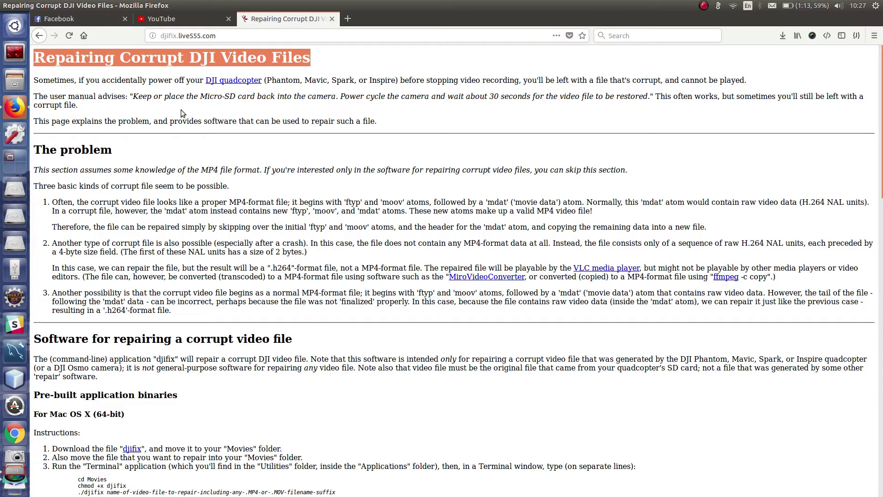
{"action": "left_click", "coordinate": [166, 101]}
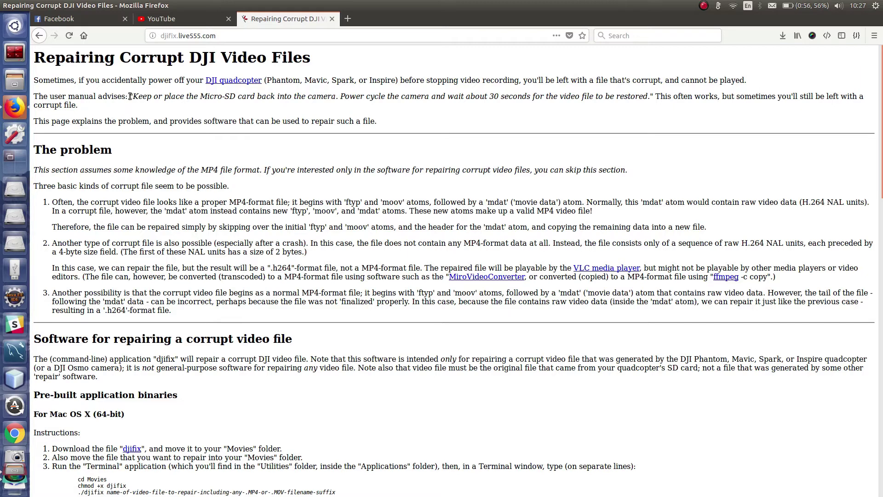
{"action": "left_click_drag", "start_coordinate": [130, 96], "coordinate": [129, 104]}
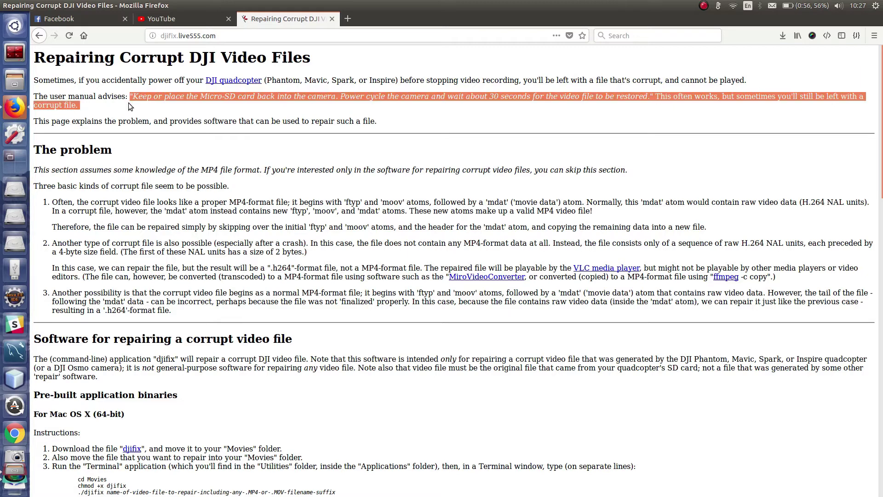
{"action": "left_click", "coordinate": [350, 101]}
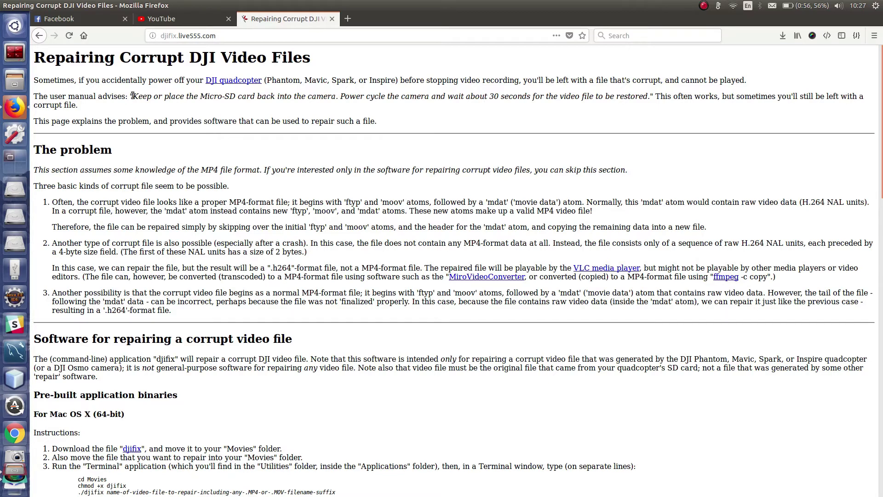
{"action": "left_click_drag", "start_coordinate": [130, 96], "coordinate": [655, 97]}
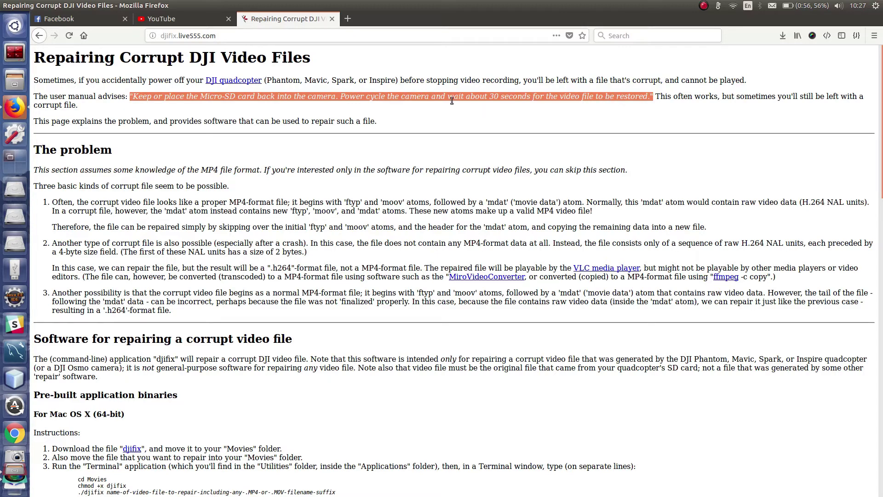
{"action": "left_click", "coordinate": [705, 110]}
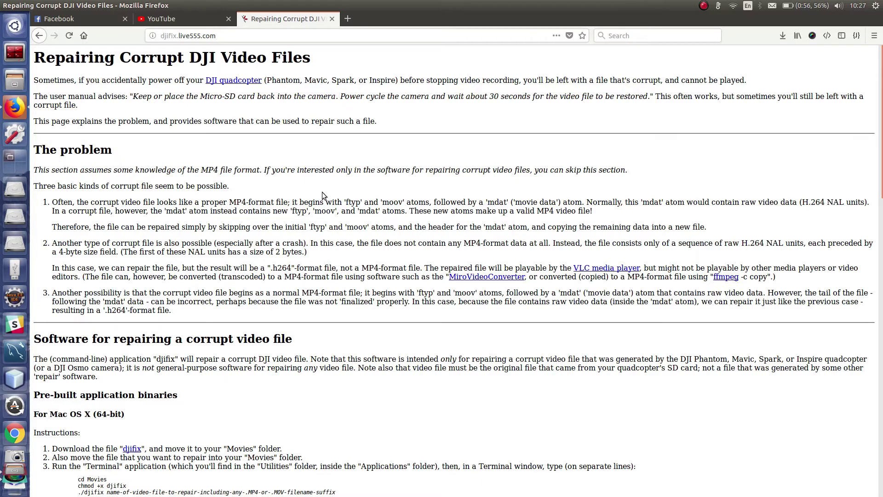
Step: Review the djifix instructions for Mac OS X, Windows and source code, including the compile command
{"action": "scroll", "coordinate": [322, 192], "scroll_direction": "down", "scroll_amount": 5}
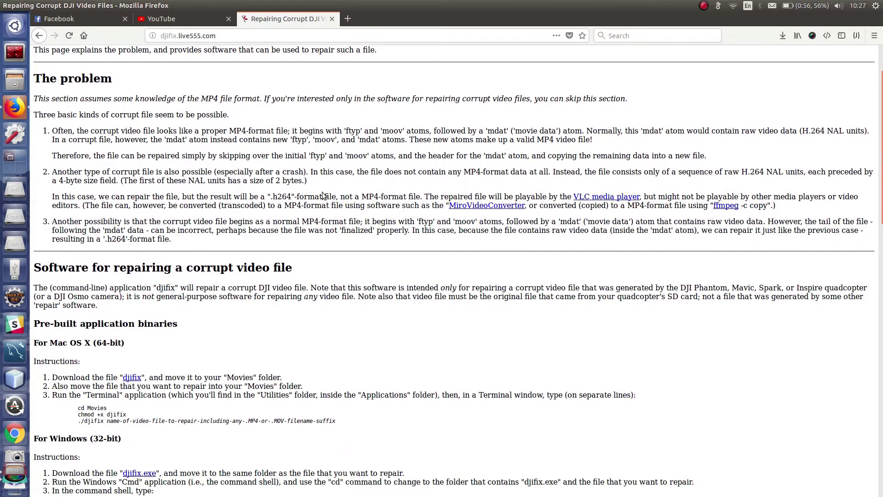
{"action": "scroll", "coordinate": [322, 192], "scroll_direction": "down", "scroll_amount": 2}
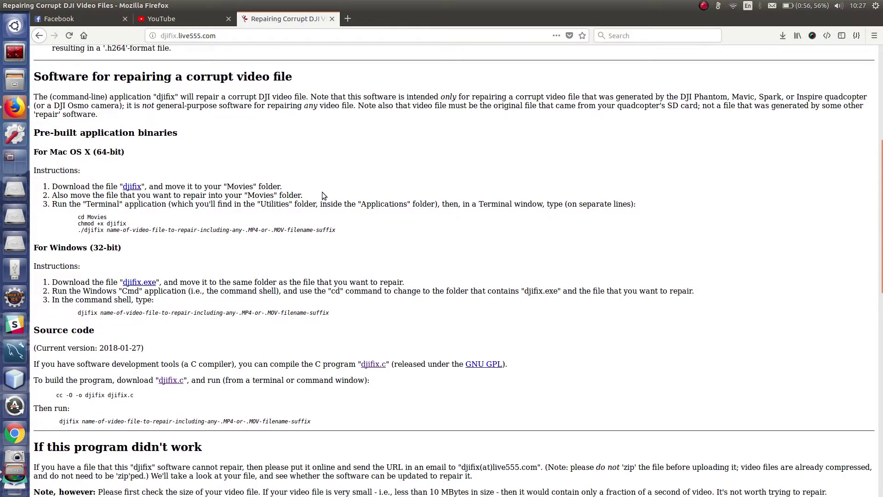
{"action": "scroll", "coordinate": [322, 192], "scroll_direction": "down", "scroll_amount": 1}
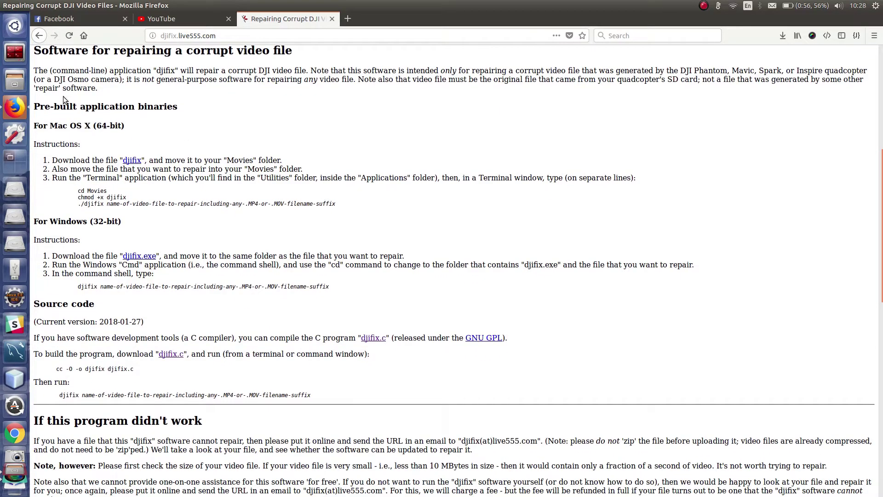
{"action": "left_click_drag", "start_coordinate": [34, 128], "coordinate": [132, 126]}
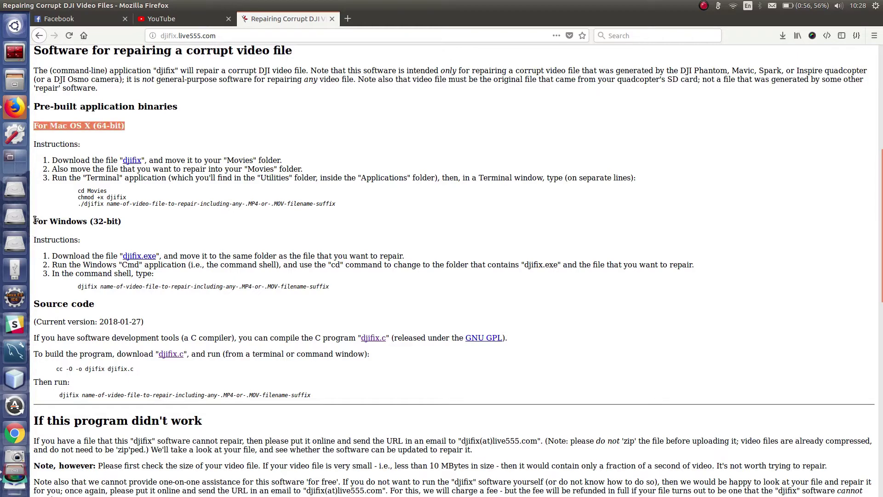
{"action": "left_click_drag", "start_coordinate": [34, 222], "coordinate": [131, 222]}
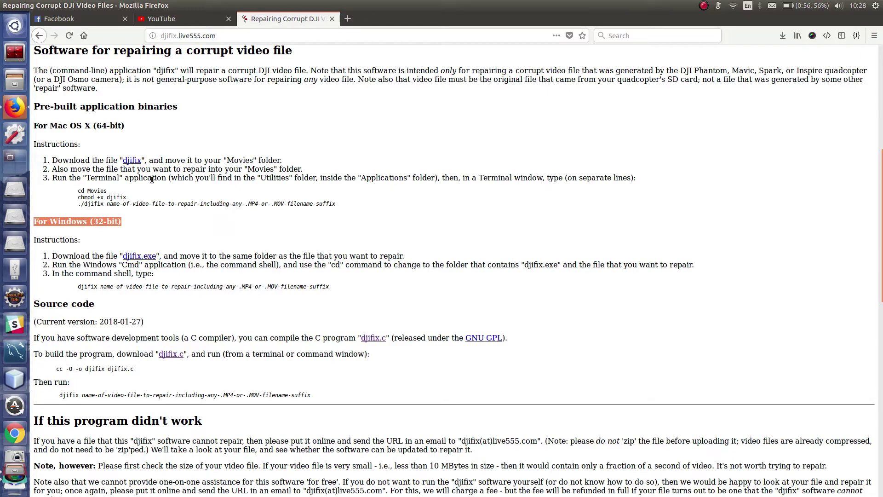
{"action": "left_click", "coordinate": [365, 233]}
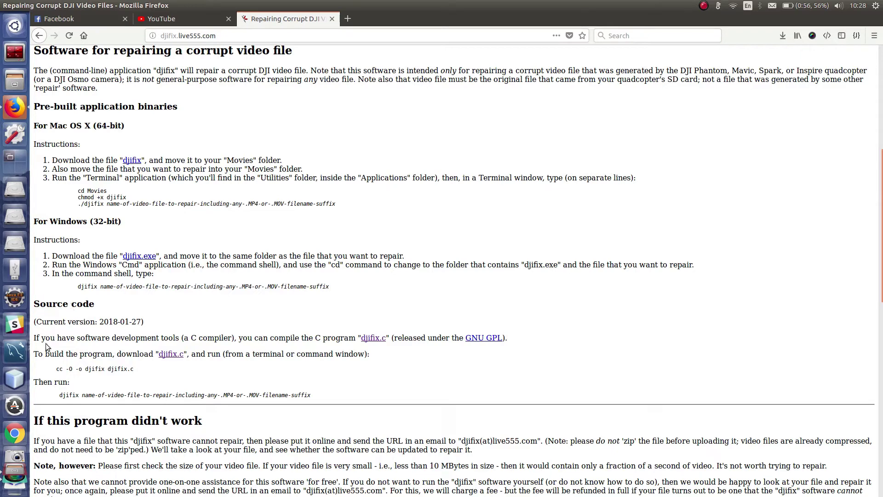
{"action": "left_click_drag", "start_coordinate": [35, 302], "coordinate": [92, 306]}
{"action": "left_click", "coordinate": [148, 319]}
{"action": "left_click_drag", "start_coordinate": [57, 370], "coordinate": [134, 368]}
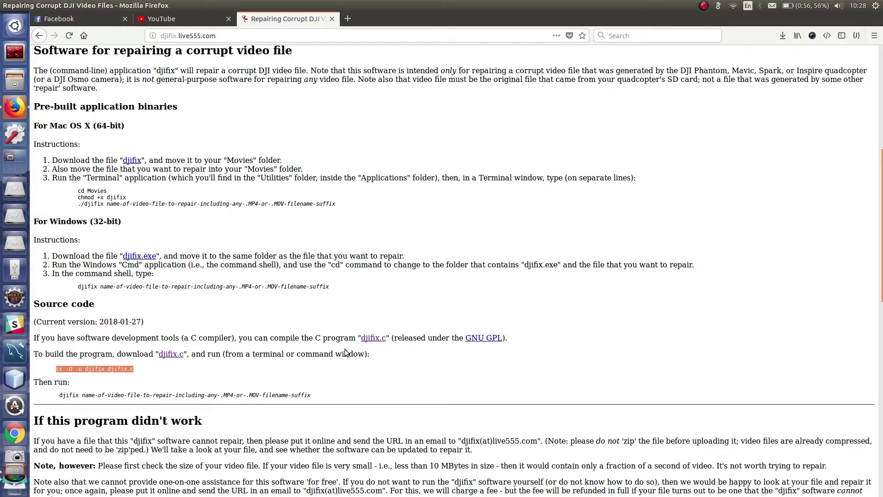
{"action": "left_click", "coordinate": [345, 313]}
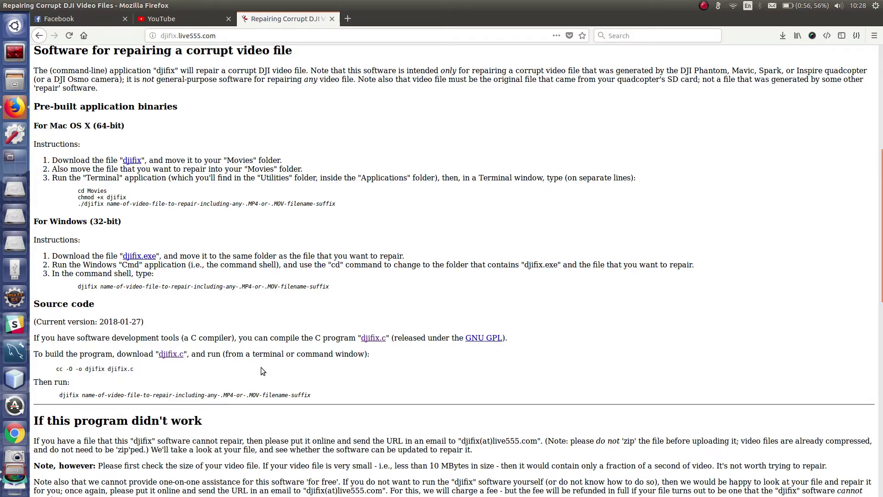
Step: Download and save the djifix.c source file, and bring the Music folder window to the front
{"action": "left_click", "coordinate": [172, 354]}
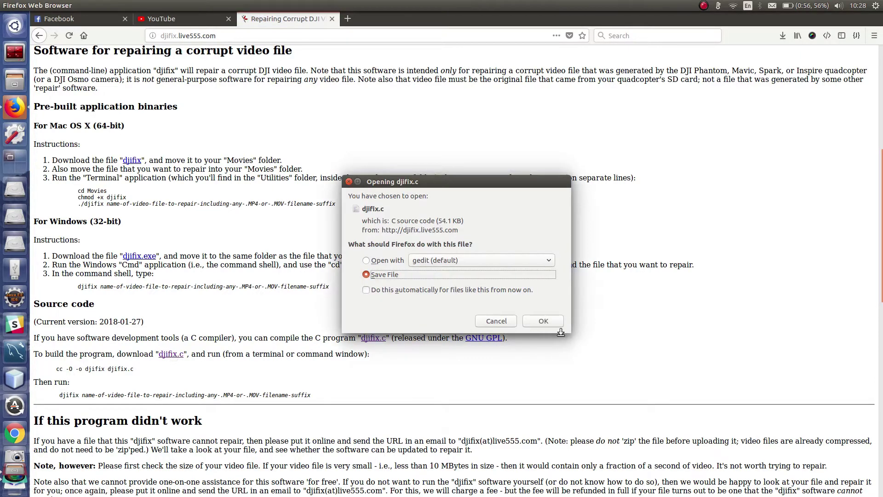
{"action": "left_click", "coordinate": [556, 323]}
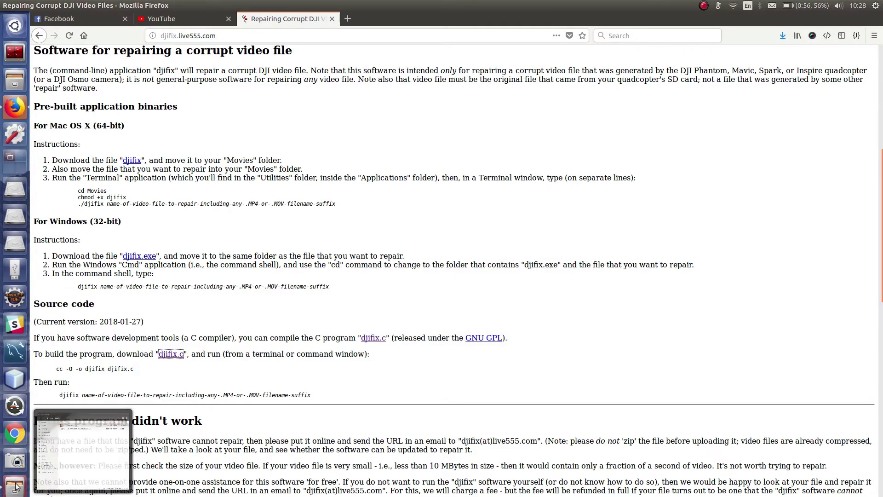
{"action": "left_click", "coordinate": [16, 486]}
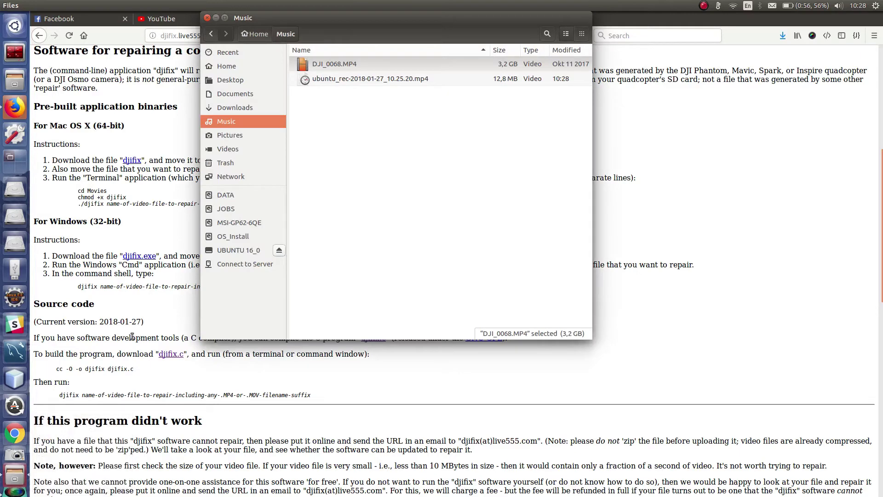
Step: Move the newly downloaded djifix.c from the Downloads folder into the Music folder, sorting Downloads by newest modification date to find it
{"action": "left_click", "coordinate": [250, 106]}
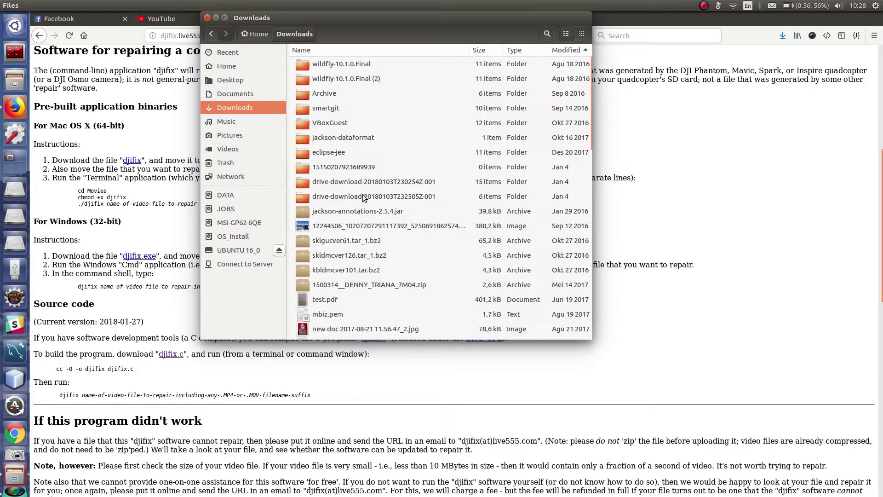
{"action": "left_click", "coordinate": [567, 51]}
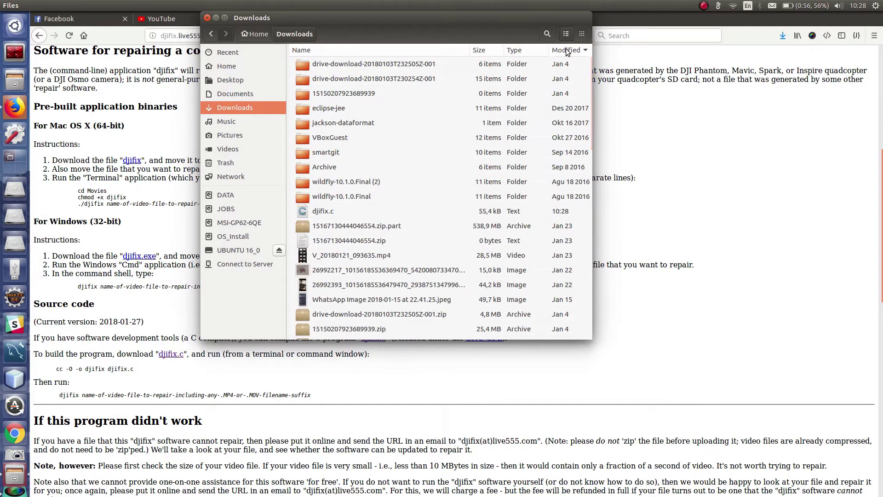
{"action": "left_click", "coordinate": [332, 211]}
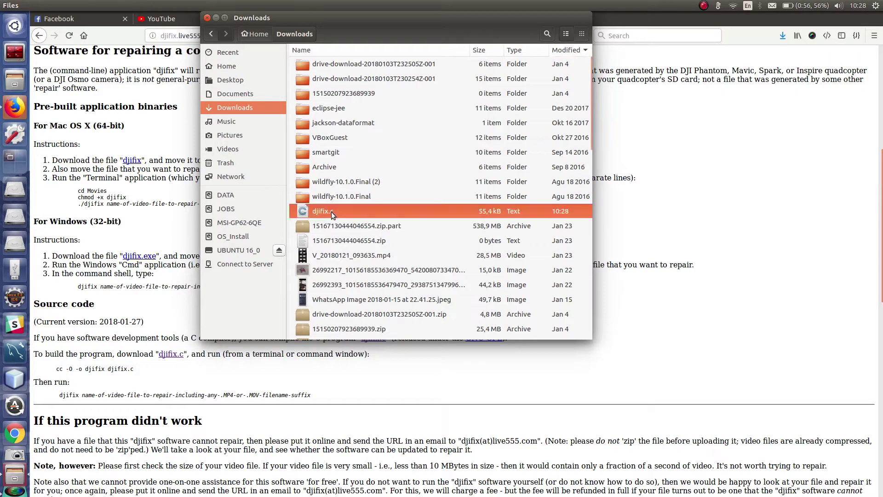
{"action": "right_click", "coordinate": [332, 211]}
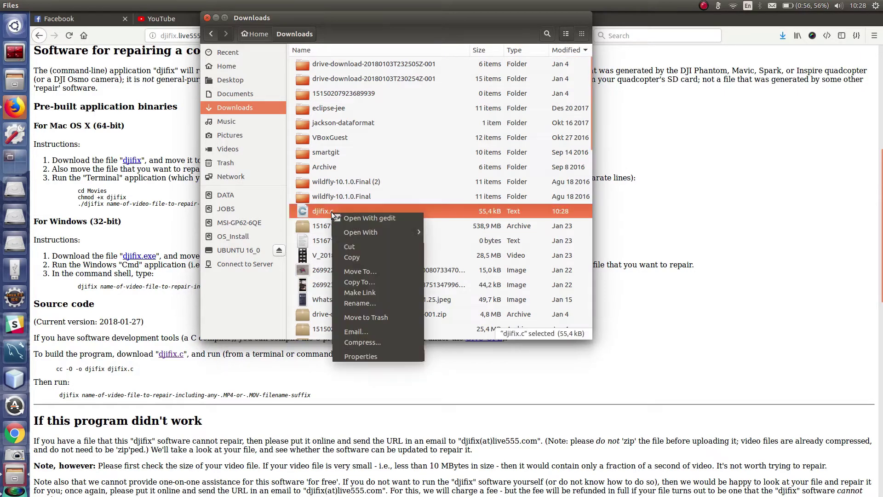
{"action": "left_click", "coordinate": [361, 247]}
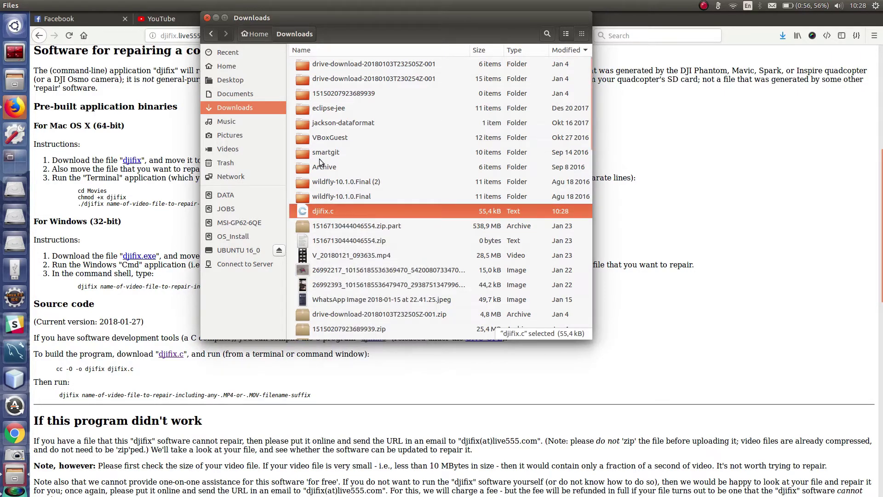
{"action": "left_click", "coordinate": [230, 123]}
{"action": "right_click", "coordinate": [343, 138]}
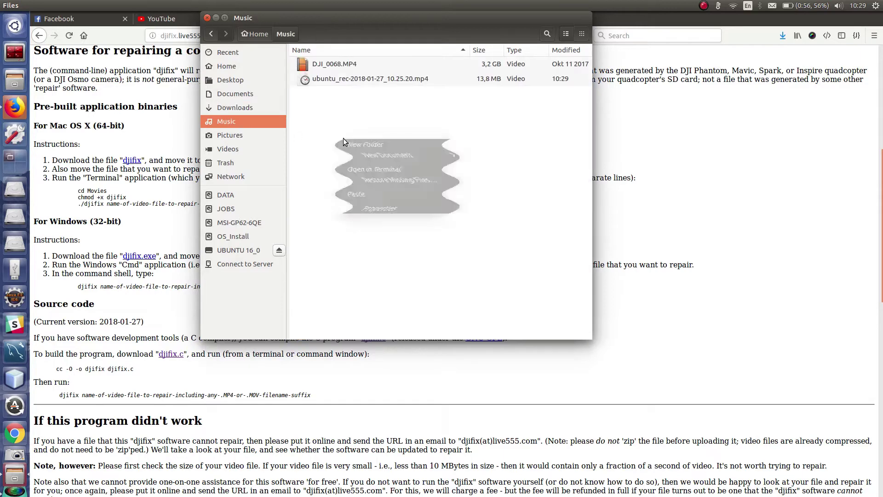
{"action": "left_click", "coordinate": [385, 194]}
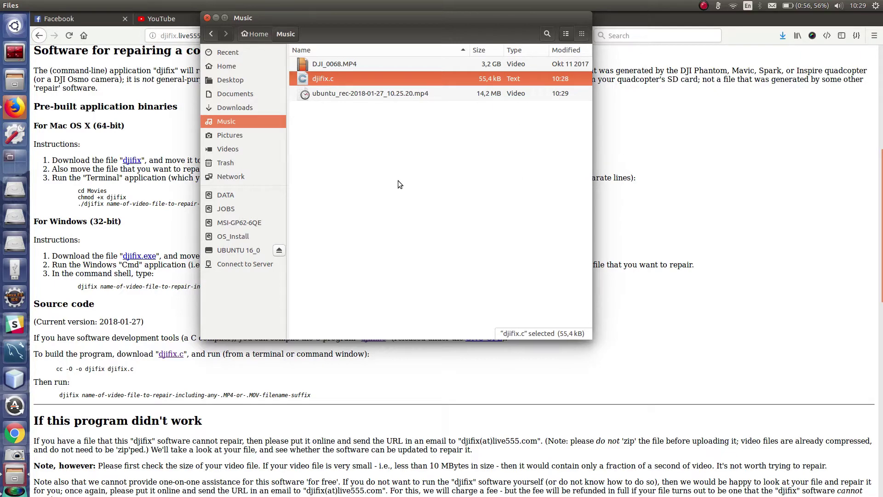
Step: In a new Terminator window, change to the Music directory and list its files in long format
{"action": "left_click", "coordinate": [15, 52]}
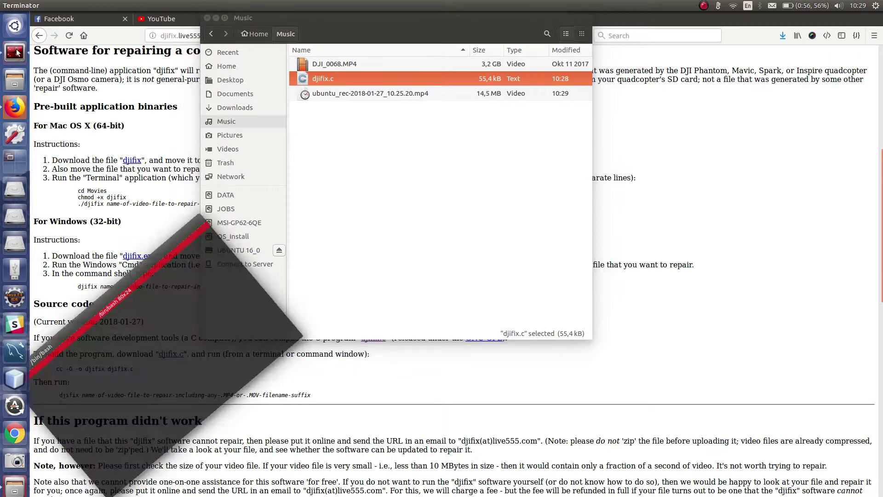
{"action": "left_click_drag", "start_coordinate": [297, 314], "coordinate": [673, 146]}
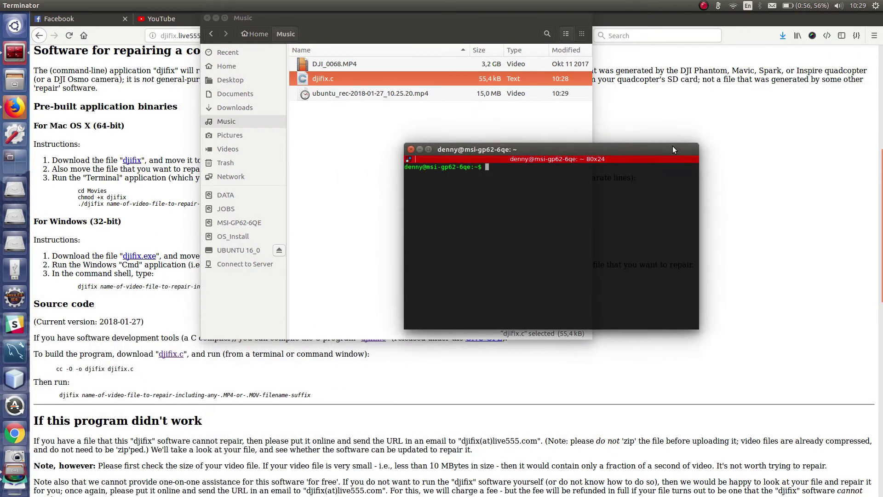
{"action": "type", "text": "cd Mus"}
{"action": "key", "text": "Tab"}
{"action": "key", "text": "Return"}
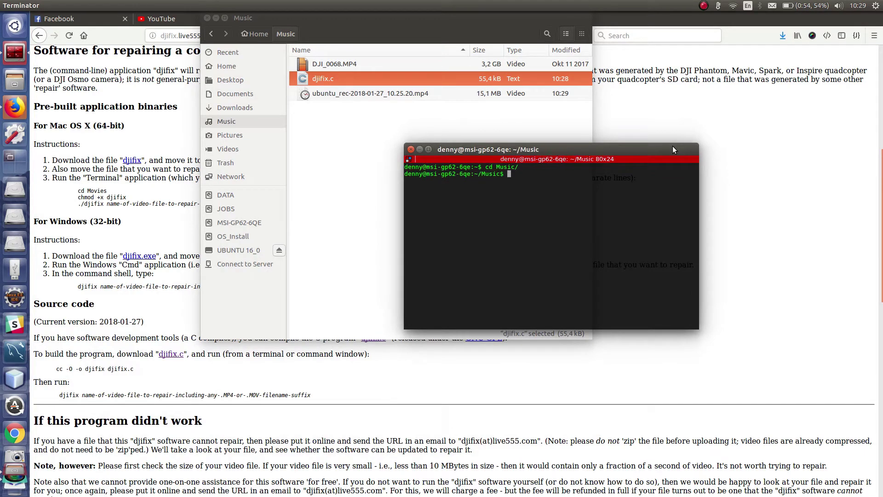
{"action": "type", "text": "ls -l"}
{"action": "key", "text": "Return"}
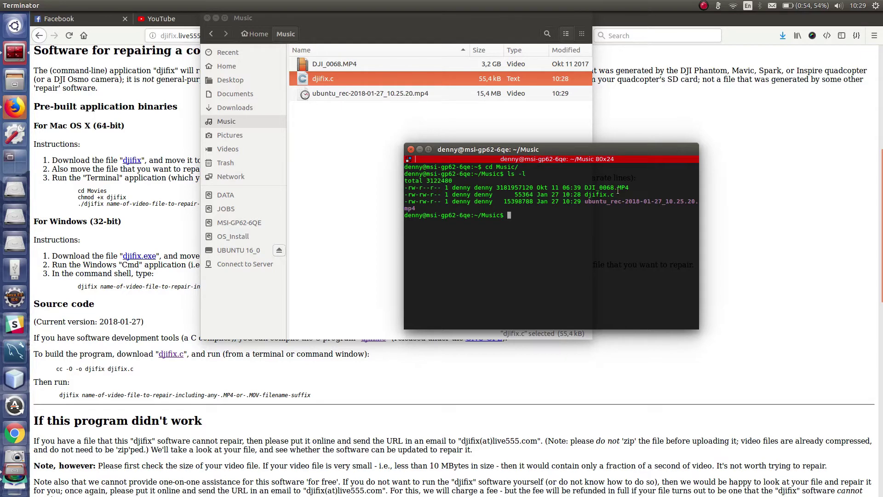
{"action": "left_click_drag", "start_coordinate": [584, 197], "coordinate": [618, 194]}
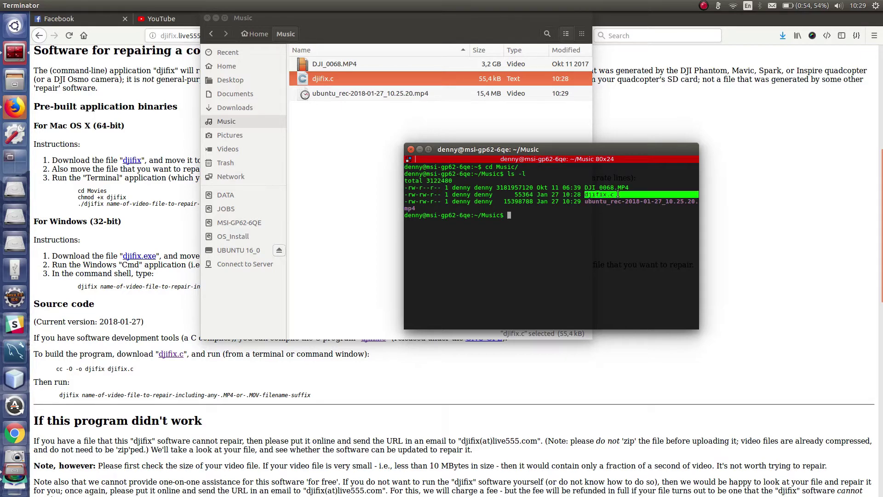
{"action": "left_click", "coordinate": [609, 221]}
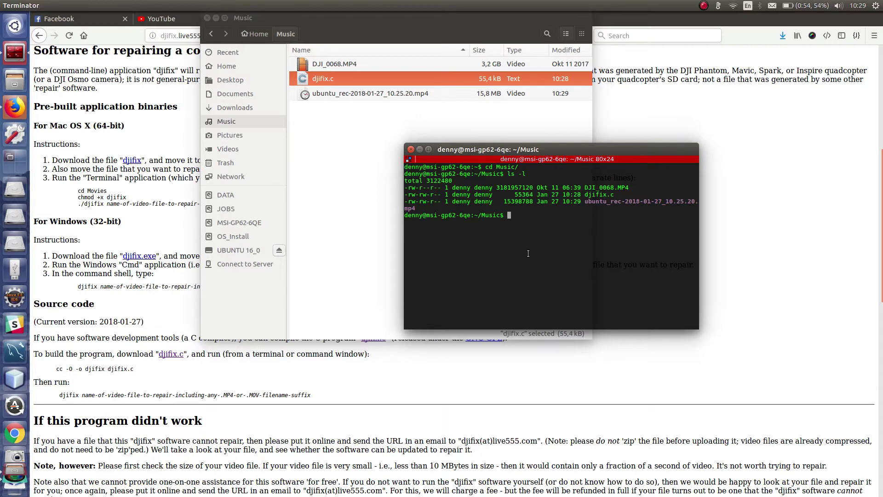
Step: Compile the source with "cc -O -o djifix djifix.c" and run ./djifix on DJI_0068.MP4, highlighting the repaired file's name in the output
{"action": "type", "text": "cc -O -o djifix djifix.c"}
{"action": "key", "text": "Return"}
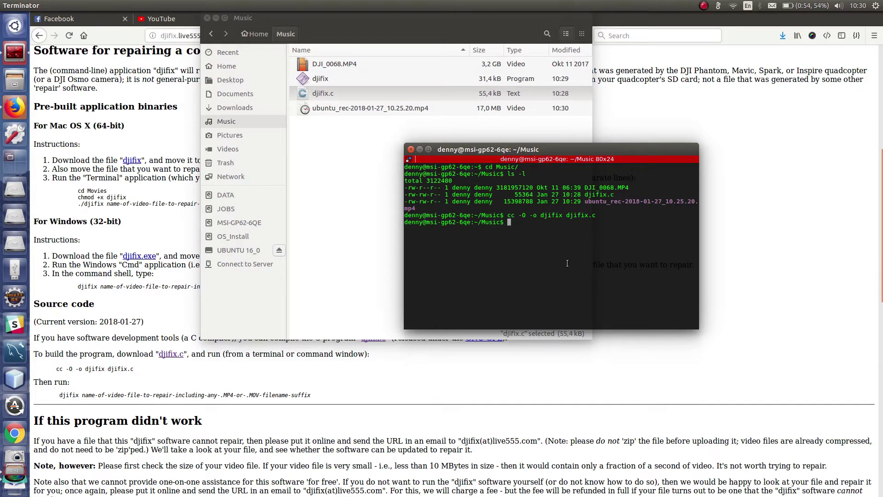
{"action": "type", "text": "./djifix DJ_006"}
{"action": "key", "text": "Tab"}
{"action": "key", "text": "Return"}
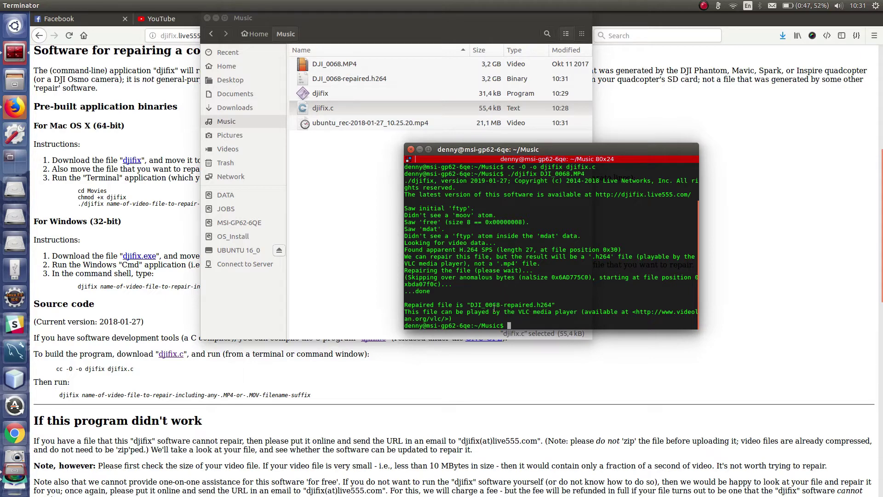
{"action": "left_click_drag", "start_coordinate": [405, 305], "coordinate": [463, 297]}
{"action": "left_click", "coordinate": [551, 316]}
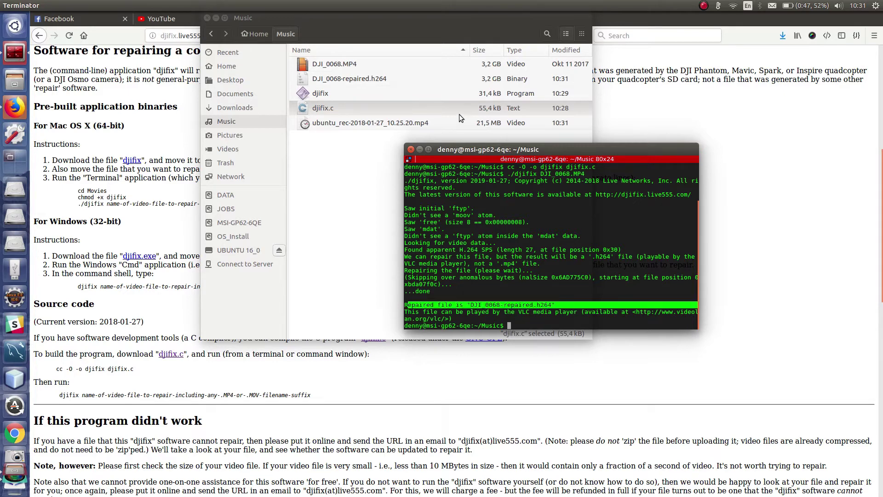
Step: Play DJI_0068-repaired.h264 from the Music folder in Videos to check the repair, and close the player
{"action": "left_click", "coordinate": [381, 82]}
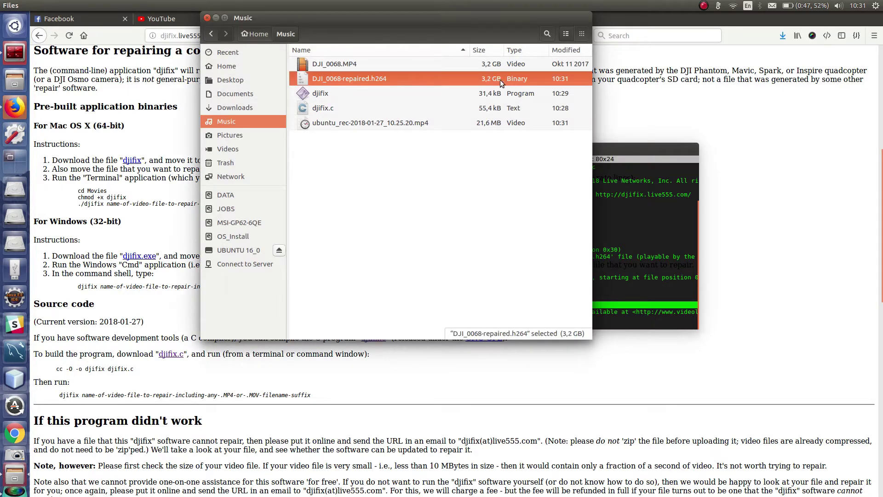
{"action": "right_click", "coordinate": [375, 76]}
{"action": "mouse_move", "coordinate": [394, 100]}
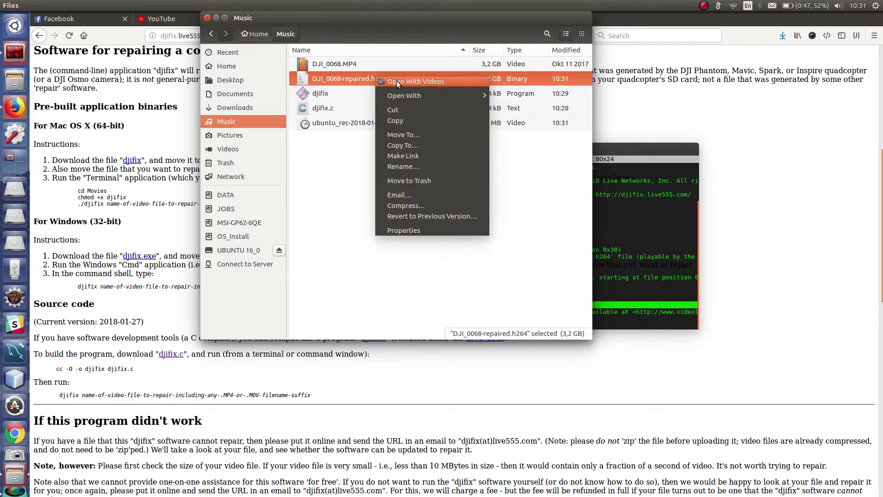
{"action": "left_click", "coordinate": [397, 81]}
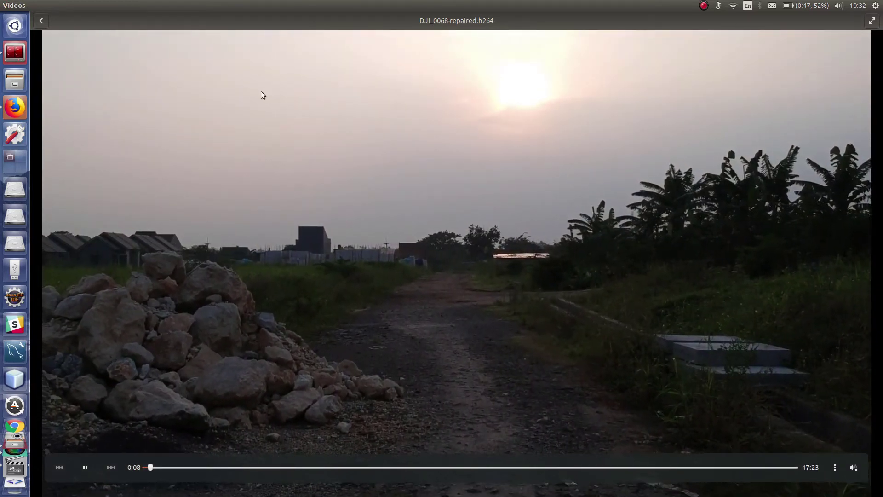
{"action": "mouse_move", "coordinate": [7, 8]}
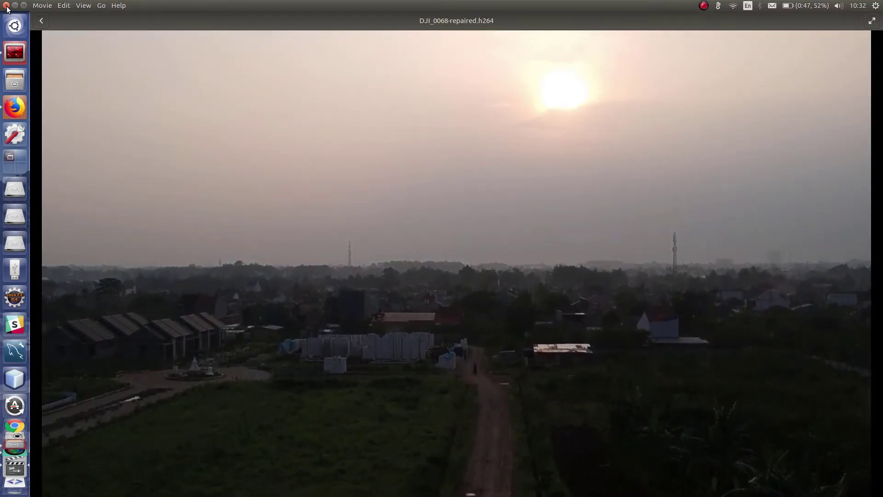
{"action": "left_click", "coordinate": [6, 8]}
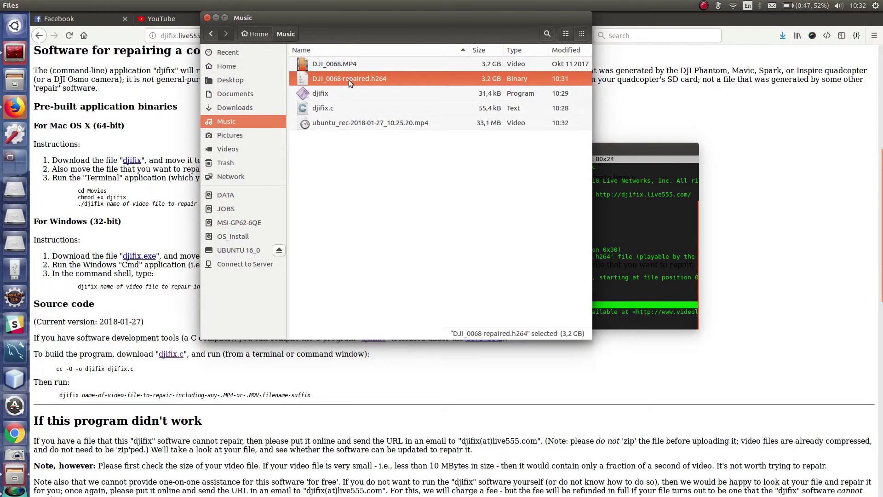
Step: Play DJI_0068-repaired.h264 in VLC media player to check the repaired footage, and close the player
{"action": "right_click", "coordinate": [348, 81]}
{"action": "mouse_move", "coordinate": [442, 104]}
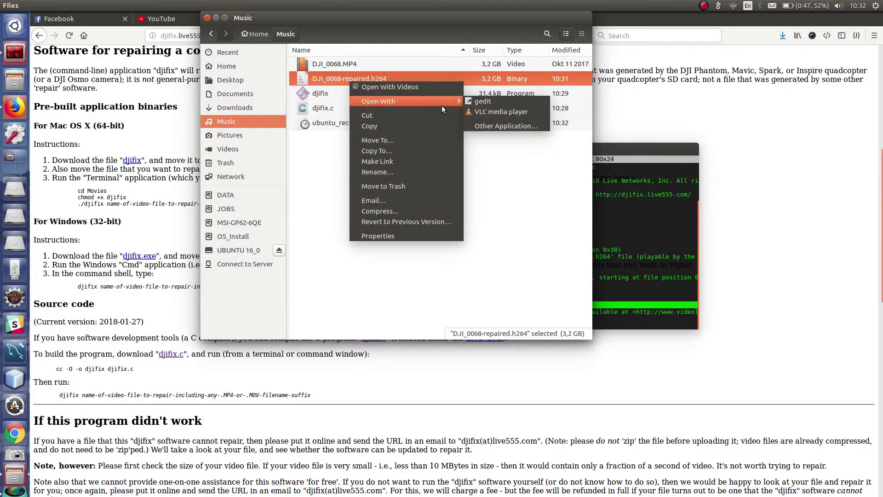
{"action": "left_click", "coordinate": [489, 111]}
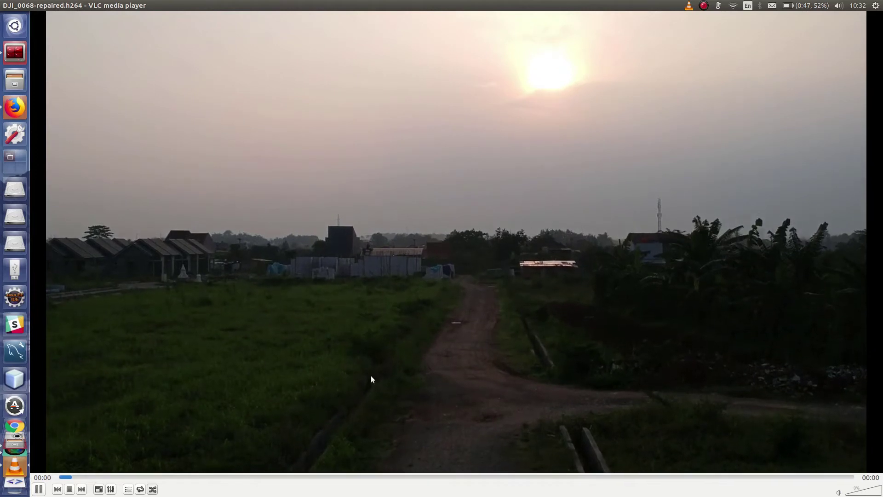
{"action": "mouse_move", "coordinate": [8, 7]}
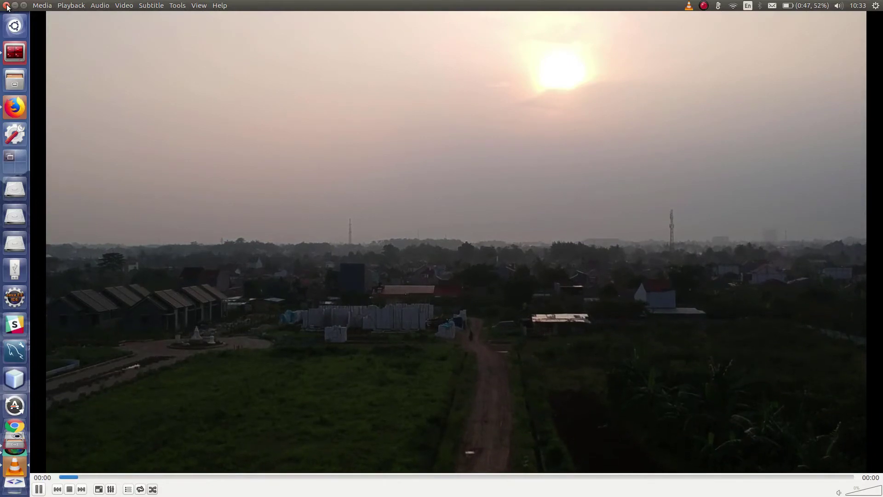
{"action": "left_click", "coordinate": [6, 5]}
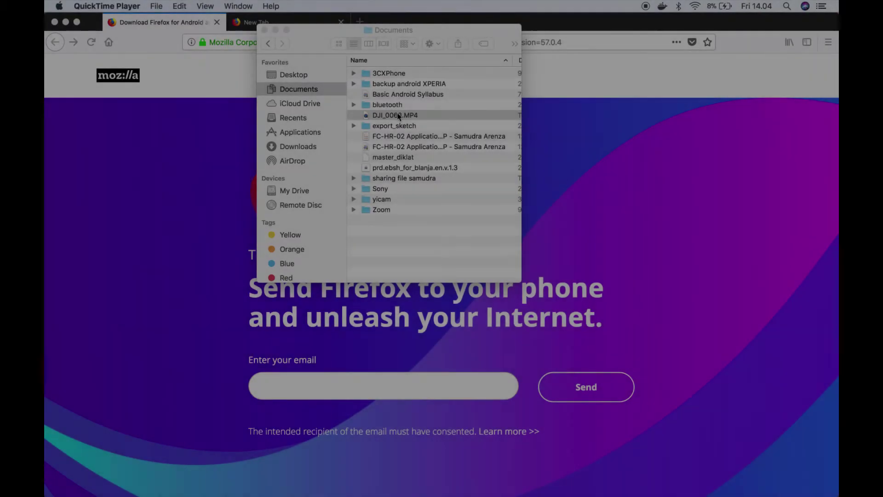
Step: On the Mac, try to open DJI_0068.MP4 from the Documents folder with QuickTime Player and dismiss the alert
{"action": "left_click", "coordinate": [398, 115]}
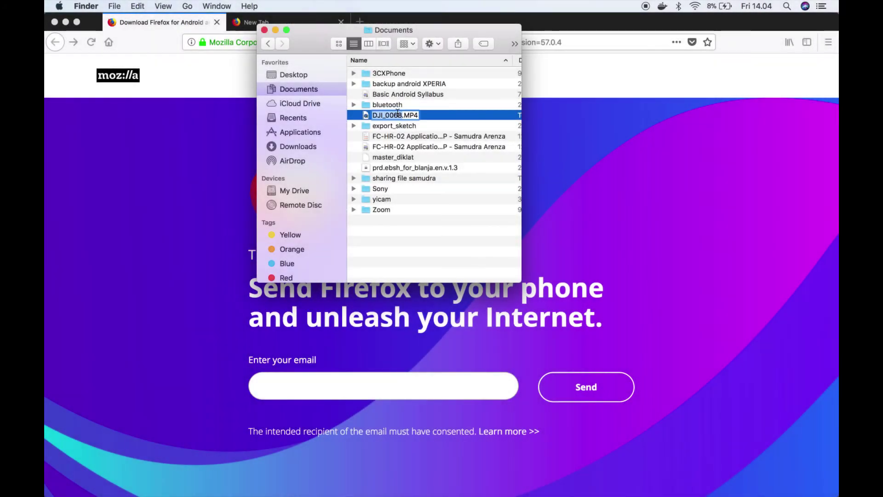
{"action": "key", "text": "Return"}
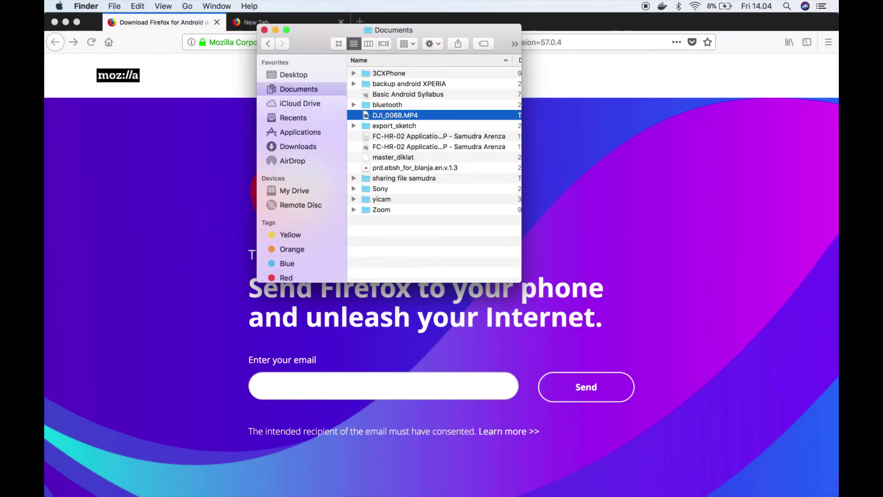
{"action": "right_click", "coordinate": [386, 116]}
{"action": "mouse_move", "coordinate": [416, 130]}
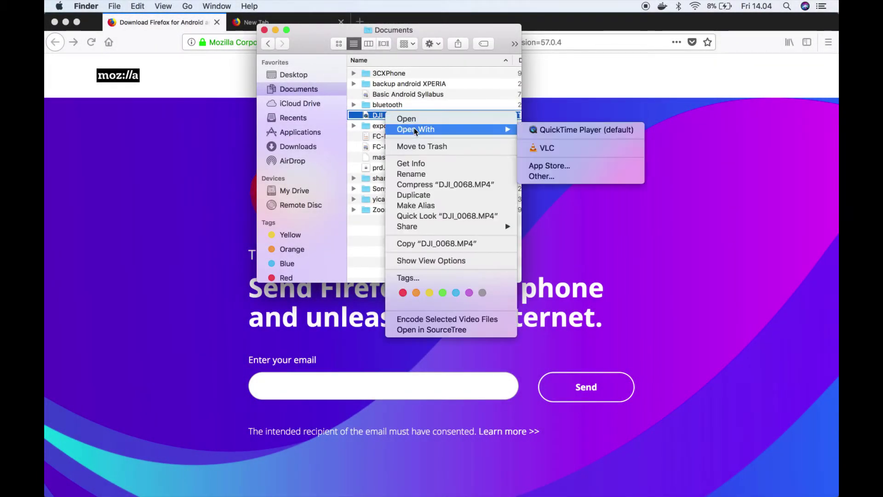
{"action": "left_click", "coordinate": [576, 132]}
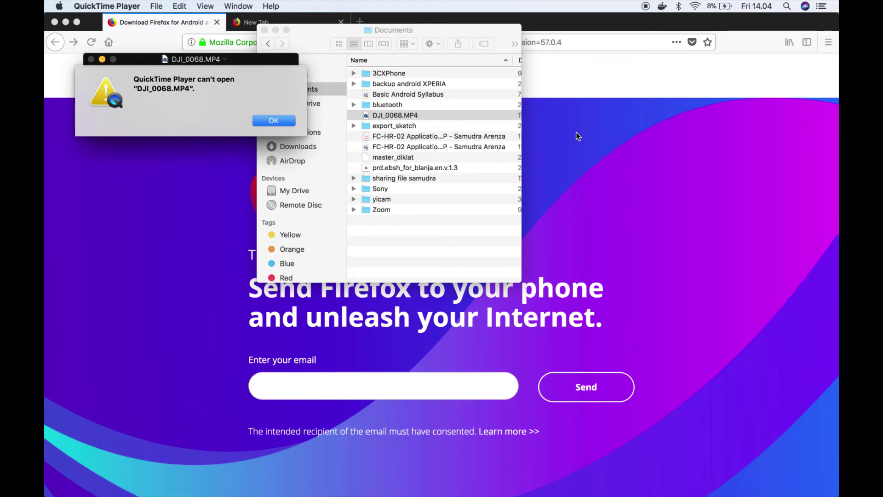
{"action": "left_click", "coordinate": [278, 121]}
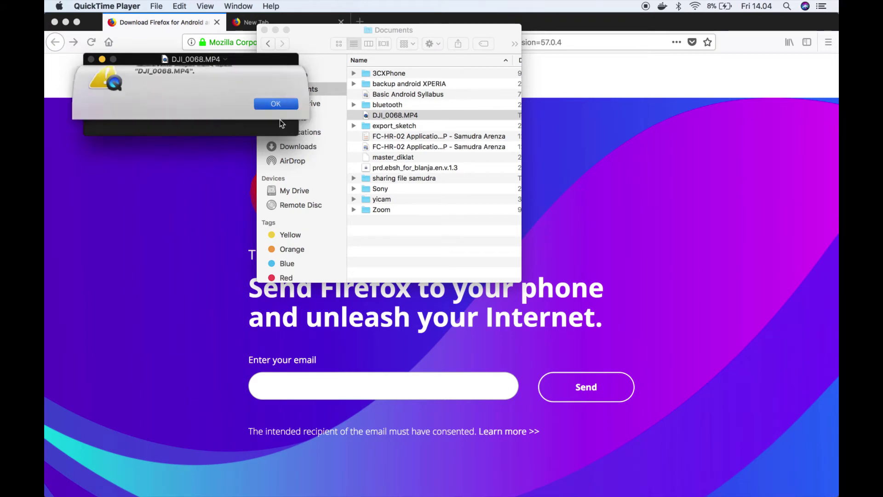
Step: Try to play the original DJI_0068.MP4 from Documents with VLC on the Mac, and close the VLC window
{"action": "right_click", "coordinate": [405, 116]}
{"action": "mouse_move", "coordinate": [506, 127]}
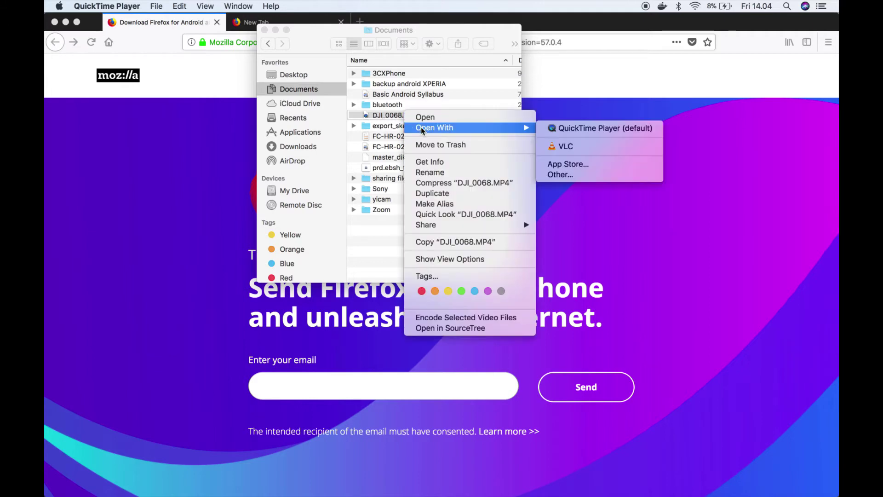
{"action": "left_click", "coordinate": [600, 149]}
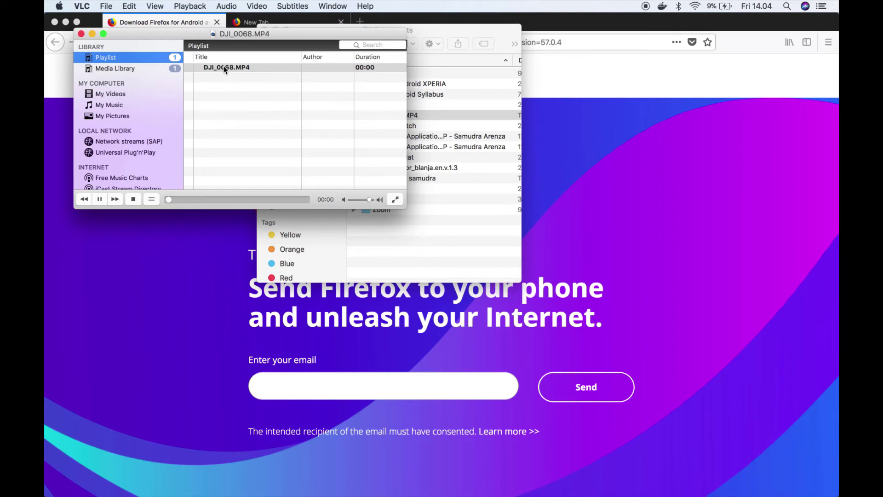
{"action": "left_click", "coordinate": [81, 35]}
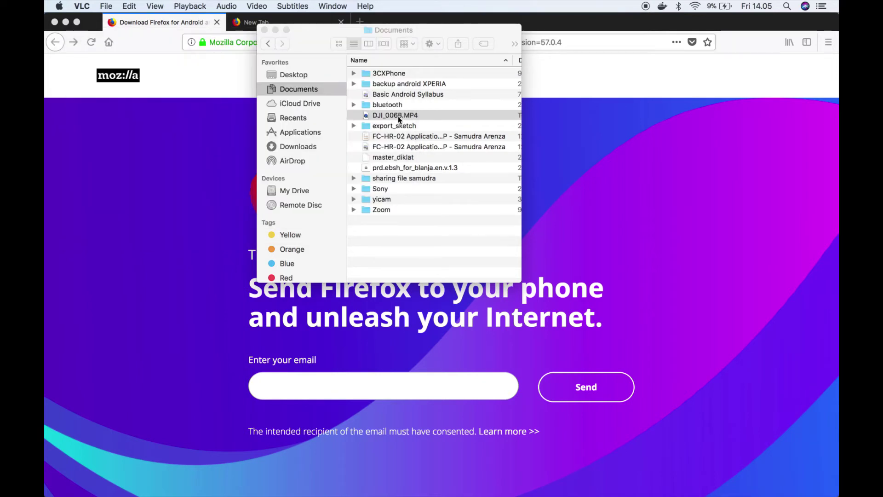
Step: Switch to Firefox and open djifix.live555.com in a new tab
{"action": "left_click", "coordinate": [180, 174]}
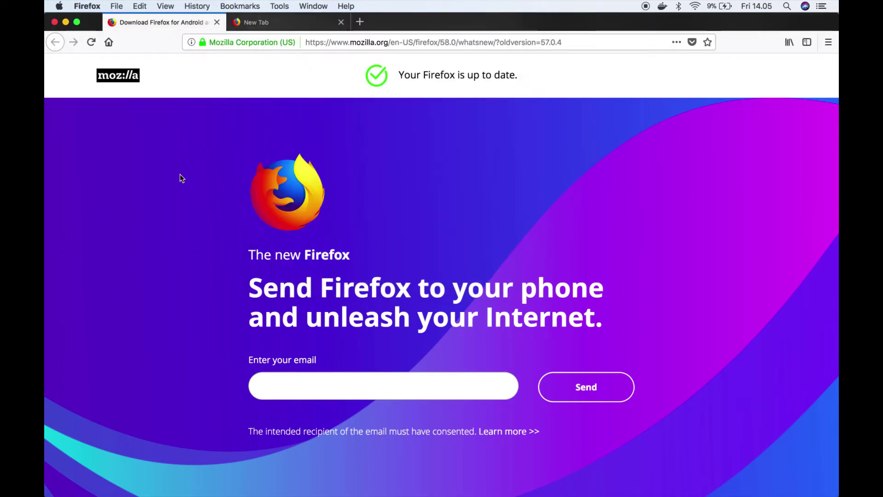
{"action": "key", "text": "super+t"}
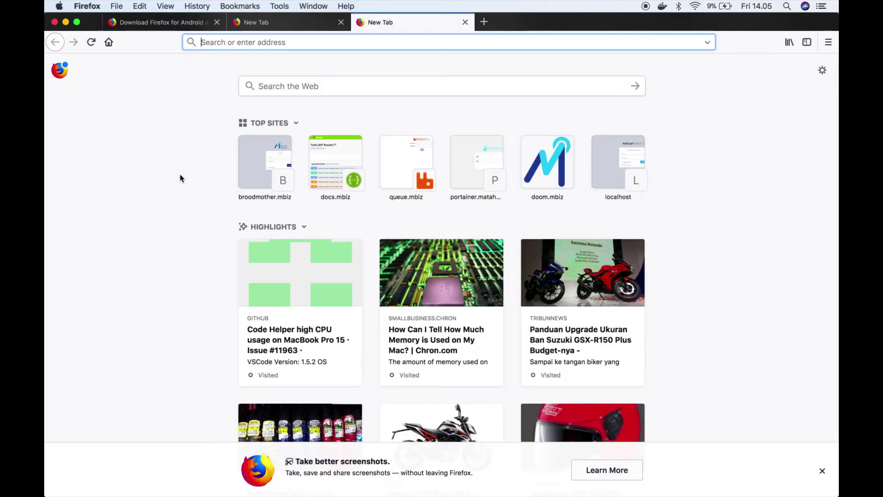
{"action": "type", "text": "djifix.live"}
{"action": "key", "text": "Return"}
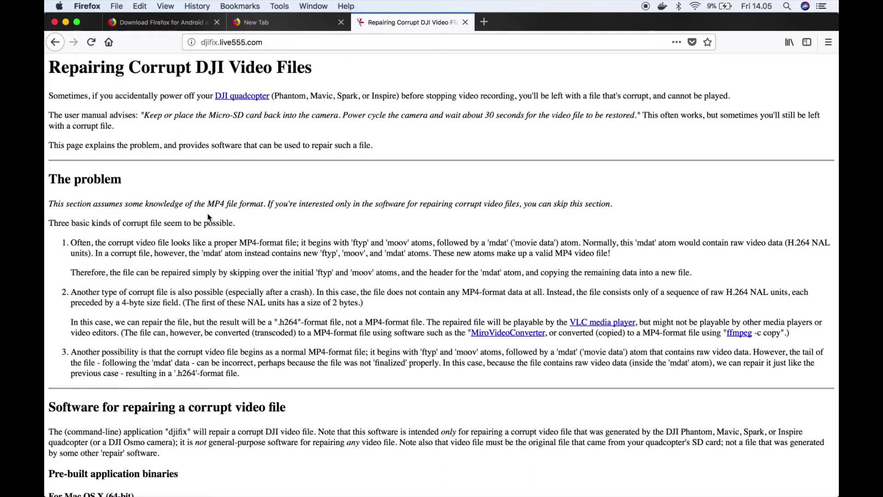
Step: Find the Mac OS X (64-bit) instructions on the page and save the pre-built djifix binary to disk
{"action": "scroll", "coordinate": [241, 284], "scroll_direction": "down", "scroll_amount": 5}
{"action": "scroll", "coordinate": [241, 284], "scroll_direction": "down", "scroll_amount": 7}
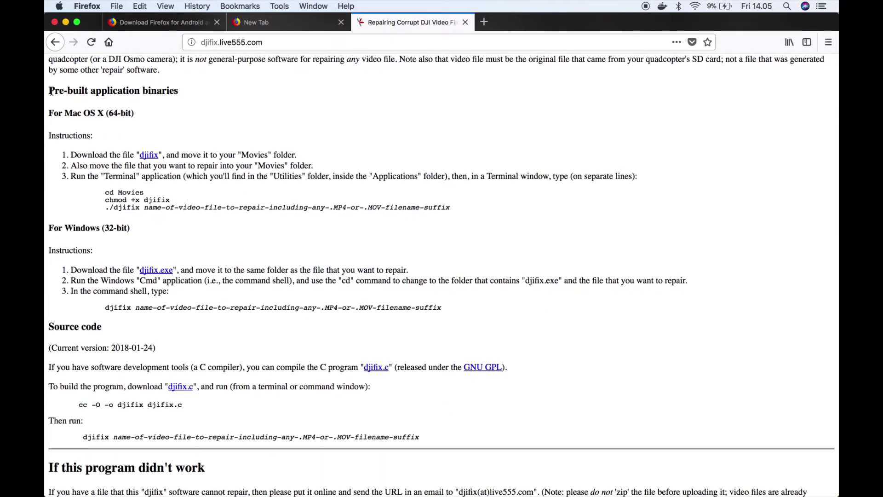
{"action": "left_click_drag", "start_coordinate": [50, 114], "coordinate": [459, 213]}
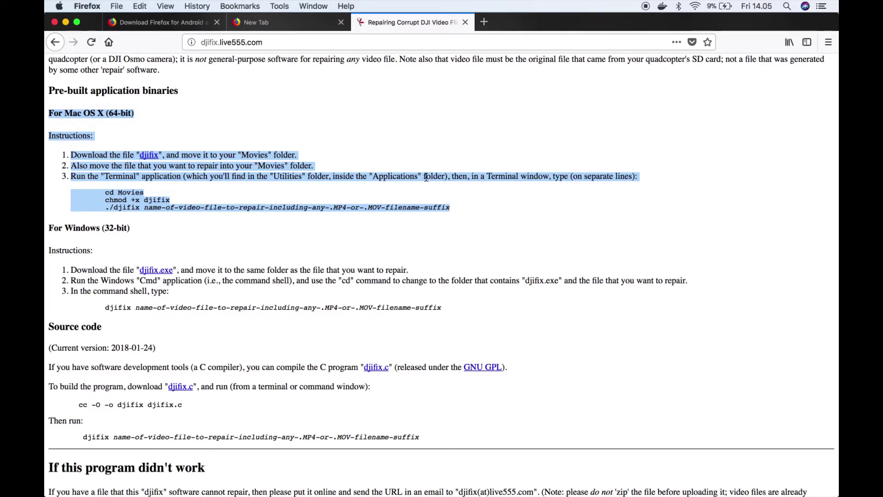
{"action": "left_click", "coordinate": [391, 134]}
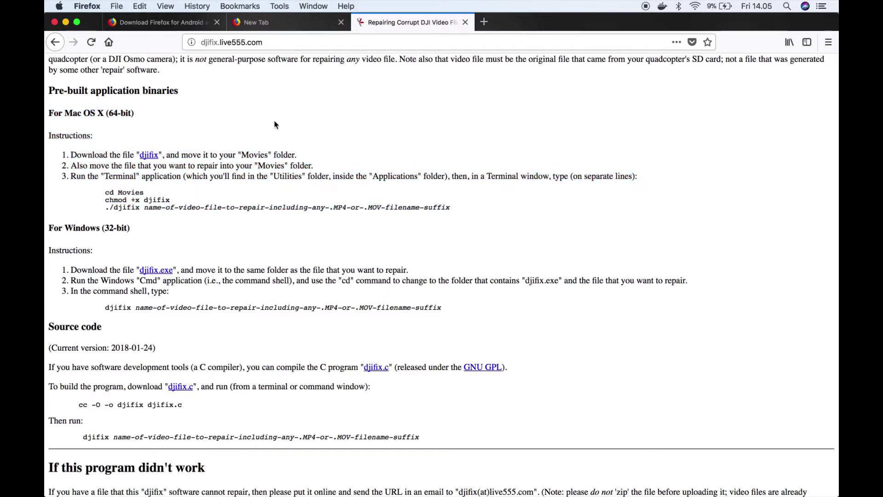
{"action": "left_click", "coordinate": [148, 156]}
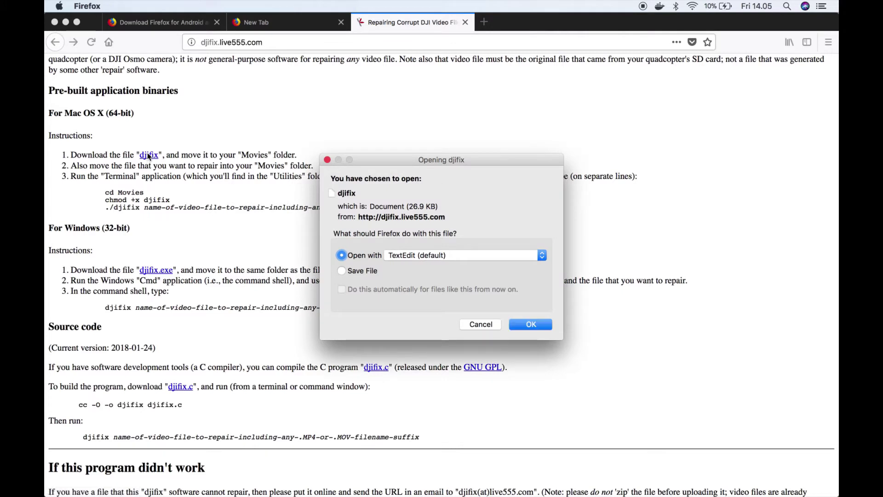
{"action": "left_click", "coordinate": [363, 274]}
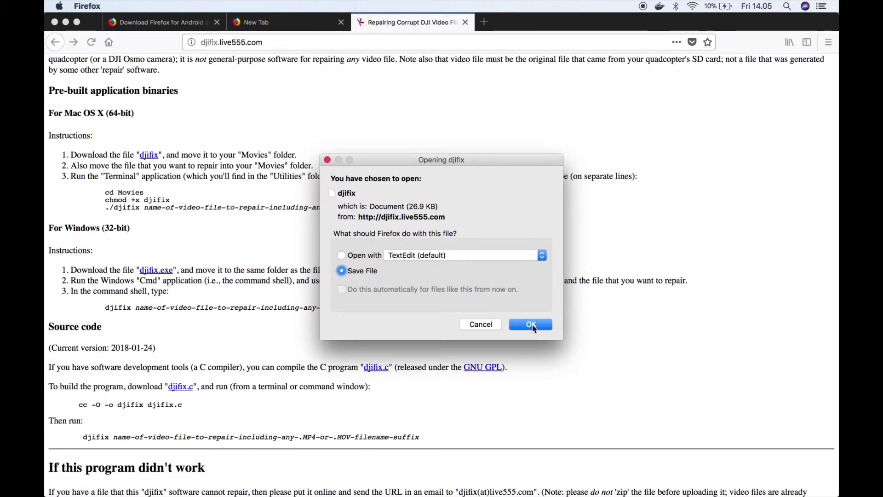
{"action": "left_click", "coordinate": [532, 325]}
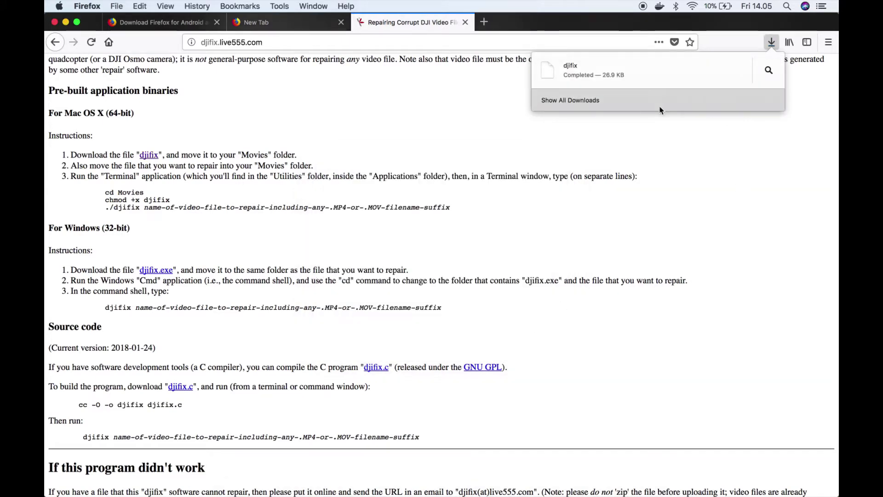
Step: Show the downloaded djifix file in Finder from Firefox's full downloads list
{"action": "left_click", "coordinate": [608, 103]}
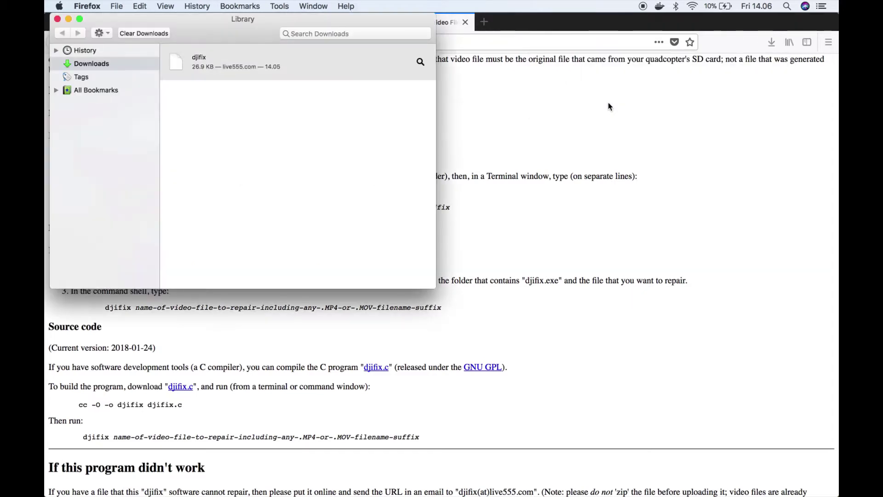
{"action": "right_click", "coordinate": [252, 66]}
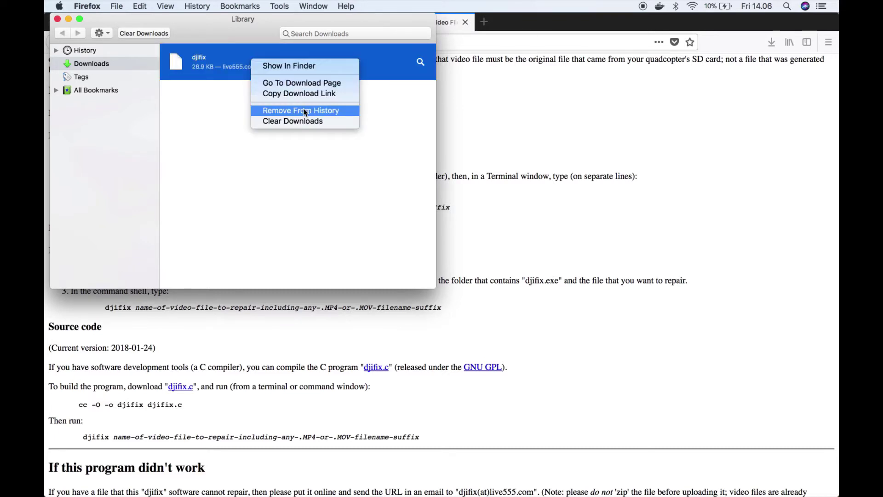
{"action": "left_click", "coordinate": [298, 67]}
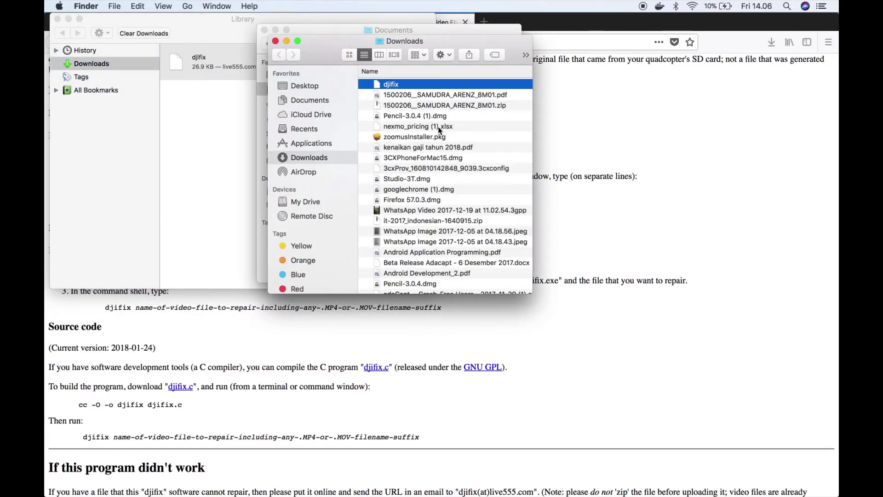
Step: Copy the djifix file from the Downloads folder into Documents, alongside DJI_0068.MP4, and select the copy
{"action": "left_click", "coordinate": [311, 101]}
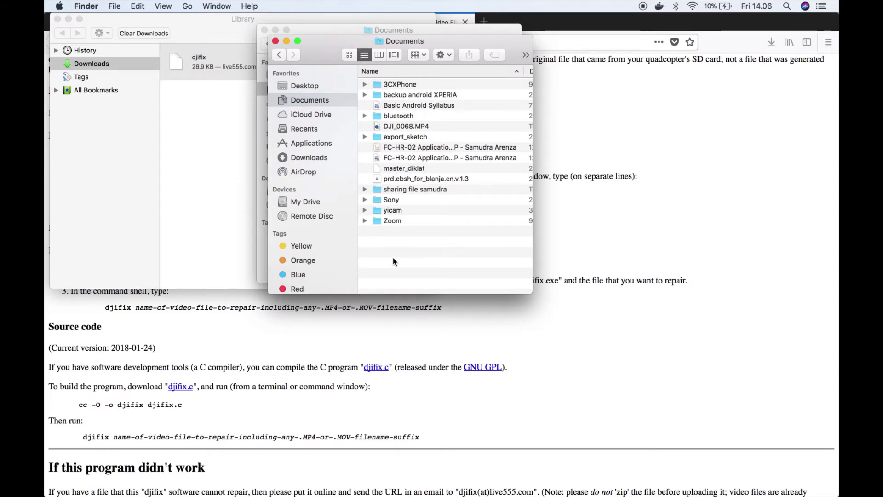
{"action": "left_click", "coordinate": [321, 157]}
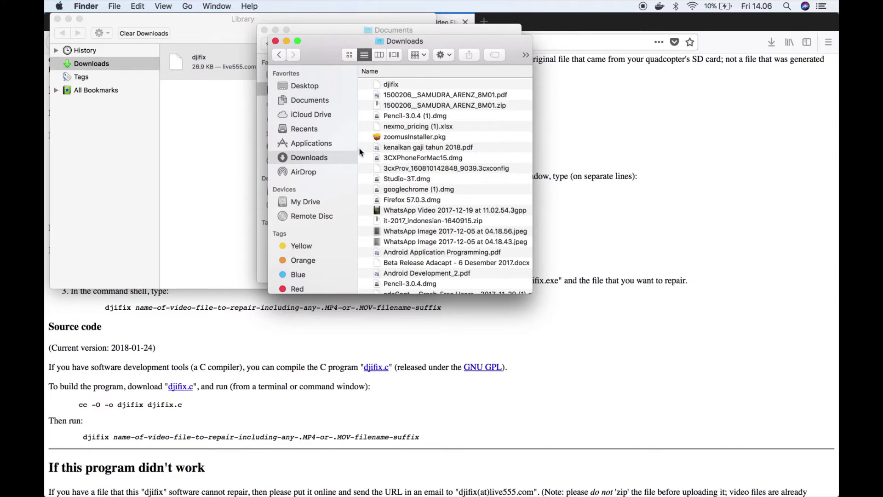
{"action": "left_click", "coordinate": [391, 83]}
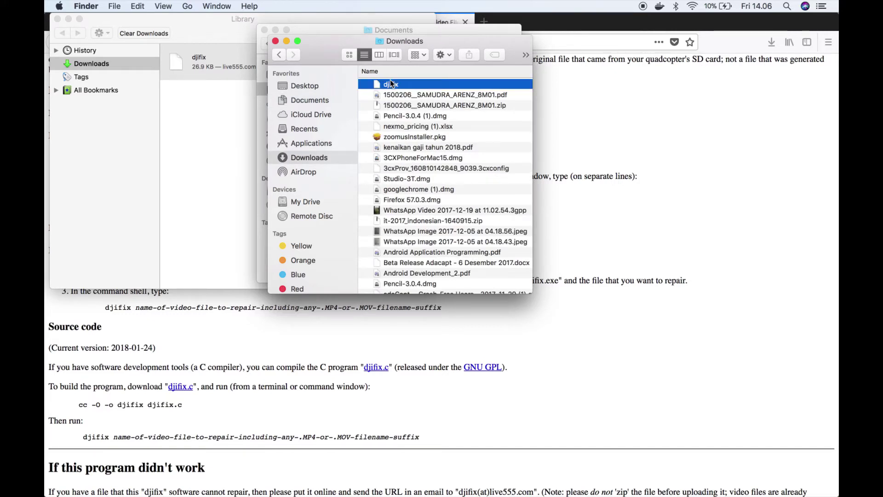
{"action": "right_click", "coordinate": [391, 84]}
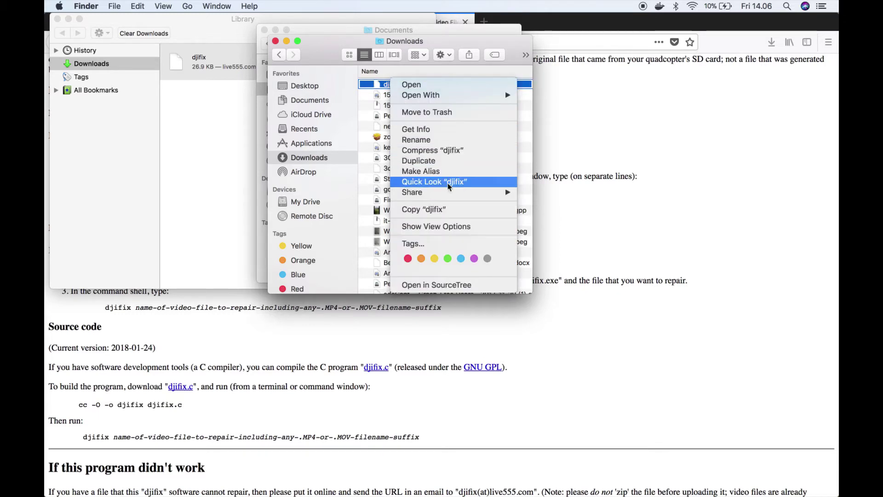
{"action": "key", "text": "Escape"}
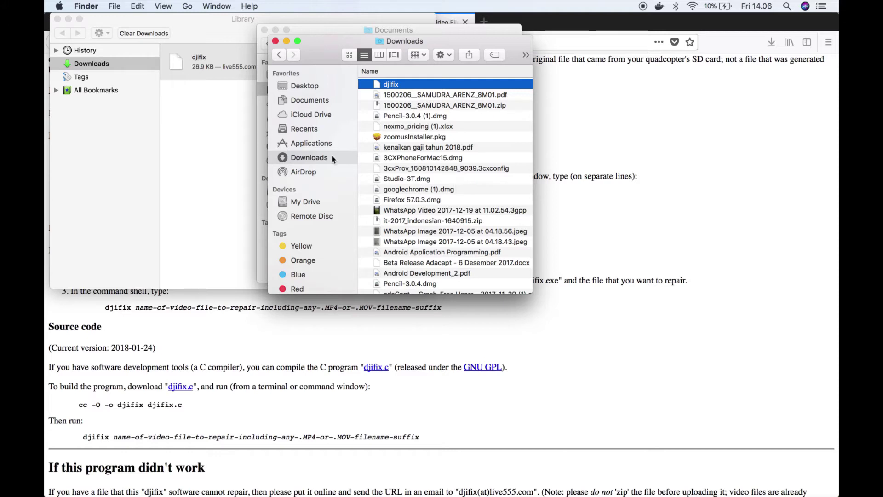
{"action": "left_click", "coordinate": [313, 101]}
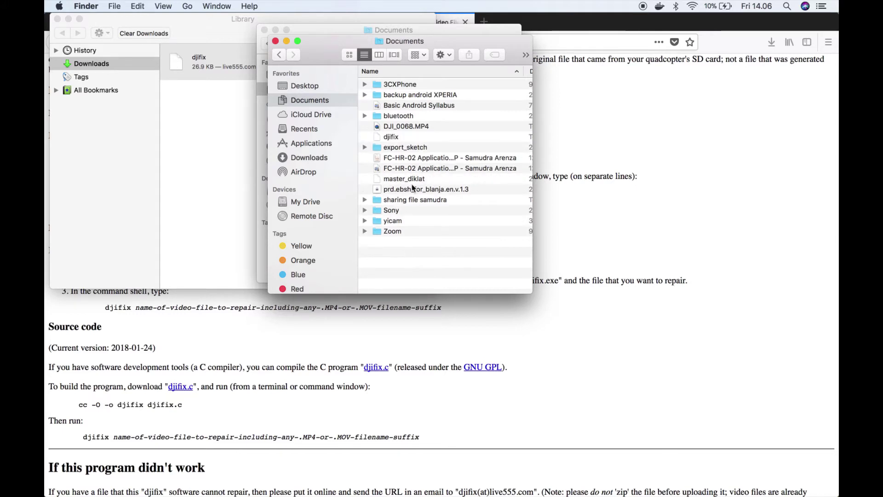
{"action": "left_click", "coordinate": [400, 139]}
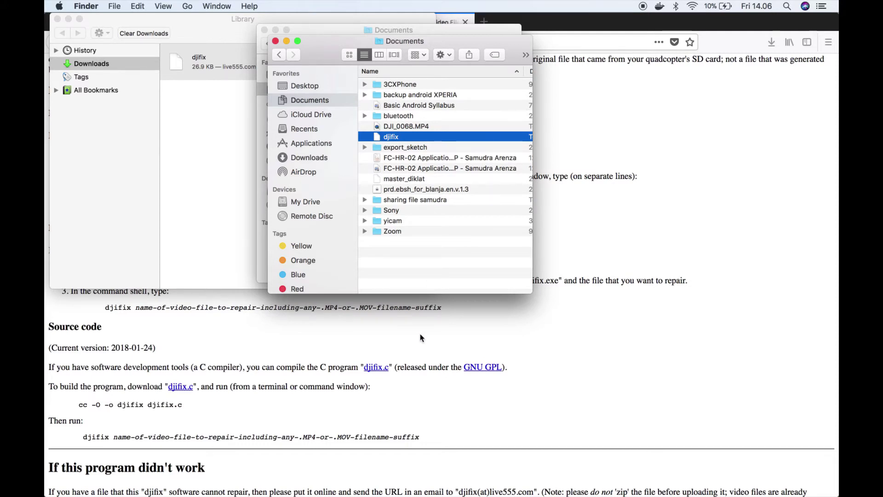
Step: Search Spotlight for "ter" and launch iTerm
{"action": "key", "text": "super+space"}
{"action": "type", "text": "qui"}
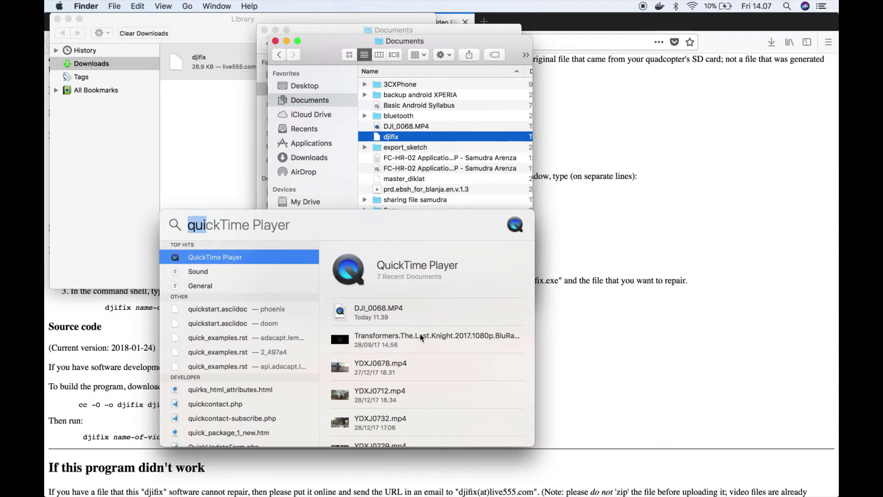
{"action": "type", "text": "ter"}
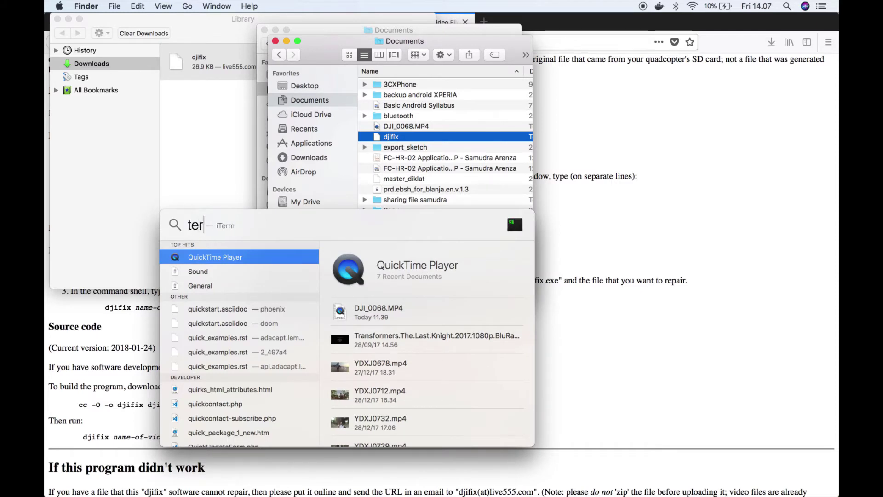
{"action": "key", "text": "Down"}
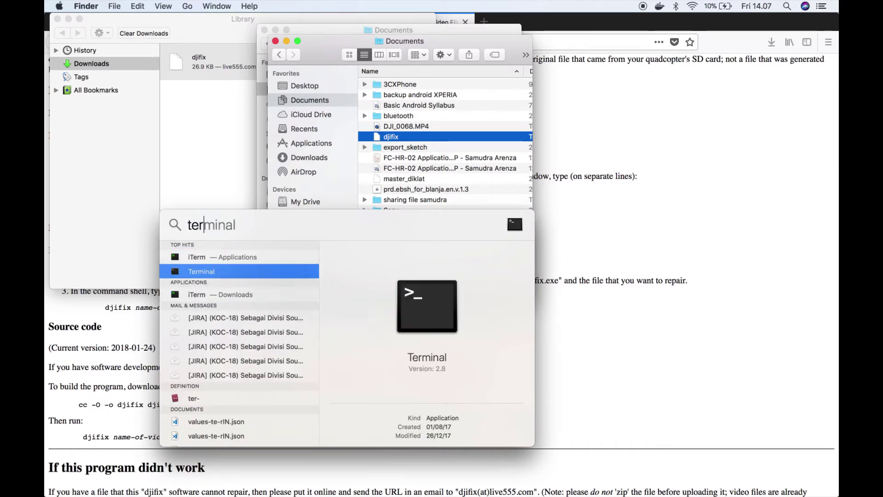
{"action": "key", "text": "Up"}
{"action": "key", "text": "Return"}
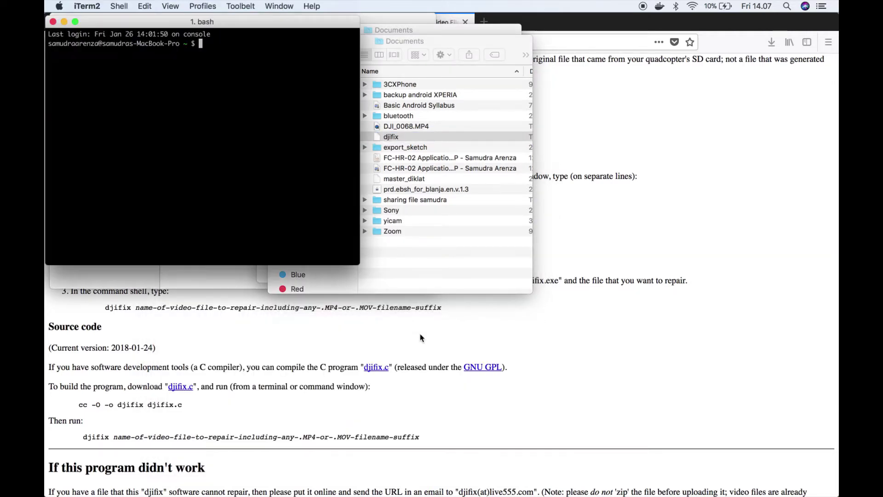
Step: Change the terminal's working directory to Documents/
{"action": "type", "text": "cd Do"}
{"action": "key", "text": "Tab"}
{"action": "type", "text": "c"}
{"action": "key", "text": "Tab"}
{"action": "key", "text": "Return"}
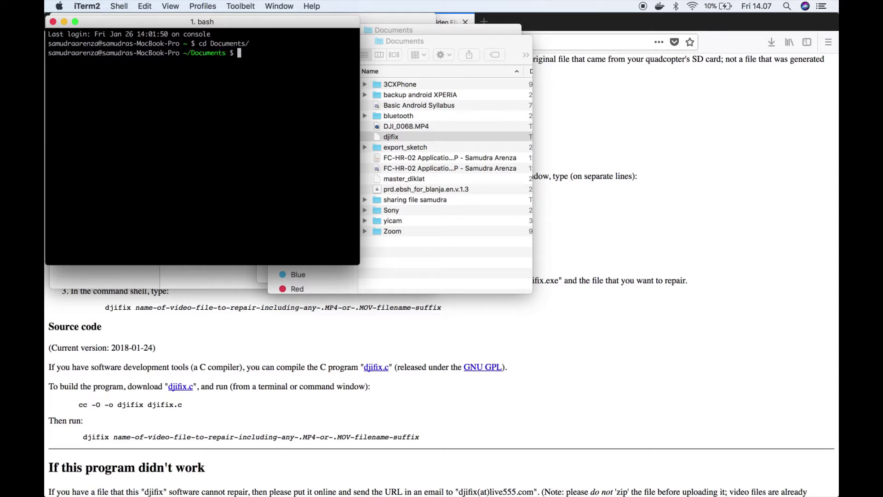
Step: Try to repair the video by running djifix DJI_0068.MP4 without a path prefix
{"action": "type", "text": "./dji"}
{"action": "key", "text": "Tab"}
{"action": "key", "text": "BackSpace"}
{"action": "key", "text": "BackSpace"}
{"action": "key", "text": "BackSpace"}
{"action": "key", "text": "BackSpace"}
{"action": "key", "text": "BackSpace"}
{"action": "key", "text": "BackSpace"}
{"action": "type", "text": "djifix DJ"}
{"action": "key", "text": "Tab"}
{"action": "key", "text": "Return"}
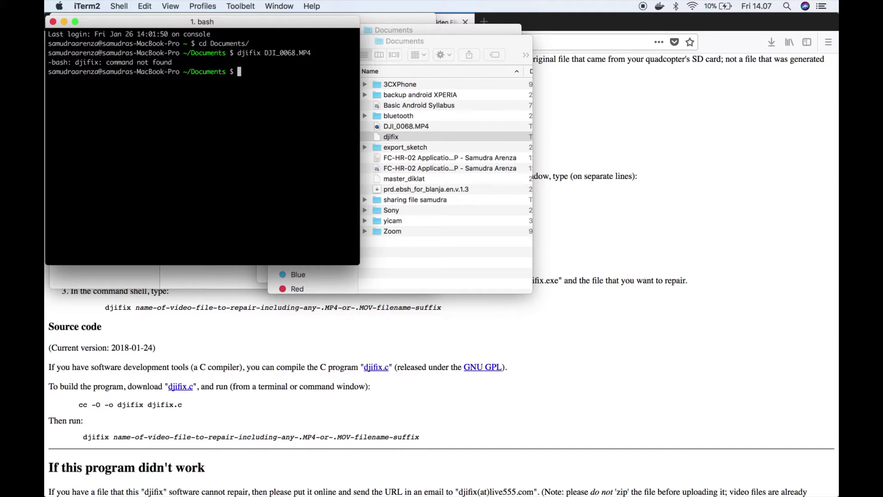
{"action": "type", "text": "./djifix"}
{"action": "key", "text": "BackSpace"}
{"action": "key", "text": "BackSpace"}
{"action": "key", "text": "BackSpace"}
{"action": "key", "text": "BackSpace"}
{"action": "key", "text": "BackSpace"}
{"action": "key", "text": "BackSpace"}
{"action": "key", "text": "BackSpace"}
{"action": "key", "text": "BackSpace"}
{"action": "key", "text": "BackSpace"}
Step: List djifix in the Documents folder and set its permissions with chmod 0777 djifix
{"action": "type", "text": "ls djifix"}
{"action": "key", "text": "Return"}
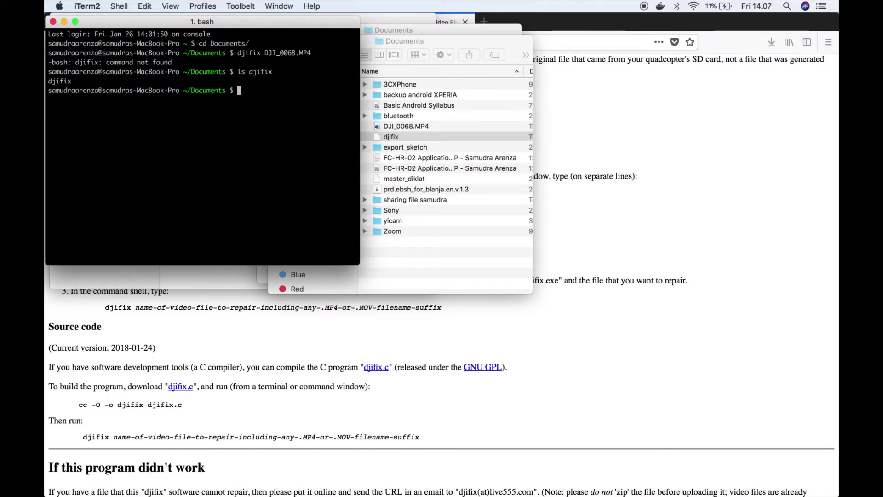
{"action": "type", "text": "chmod 0777 djifix"}
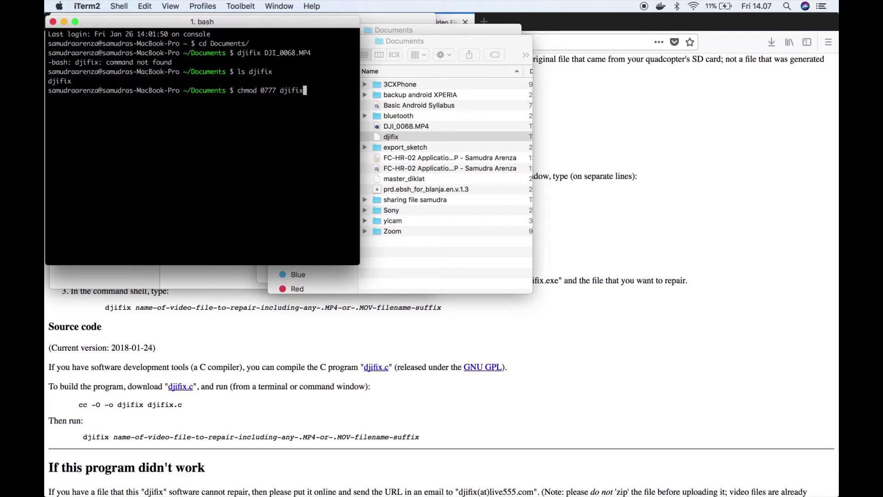
{"action": "key", "text": "Return"}
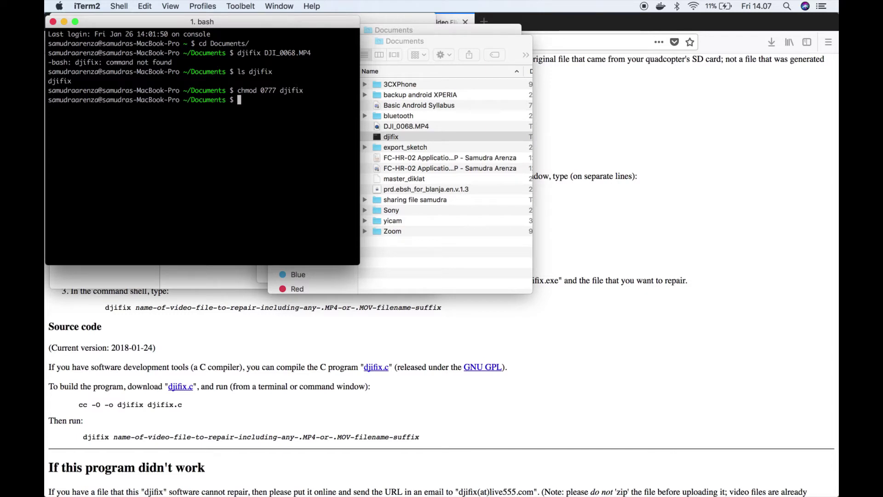
{"action": "type", "text": "djif"}
{"action": "key", "text": "Tab"}
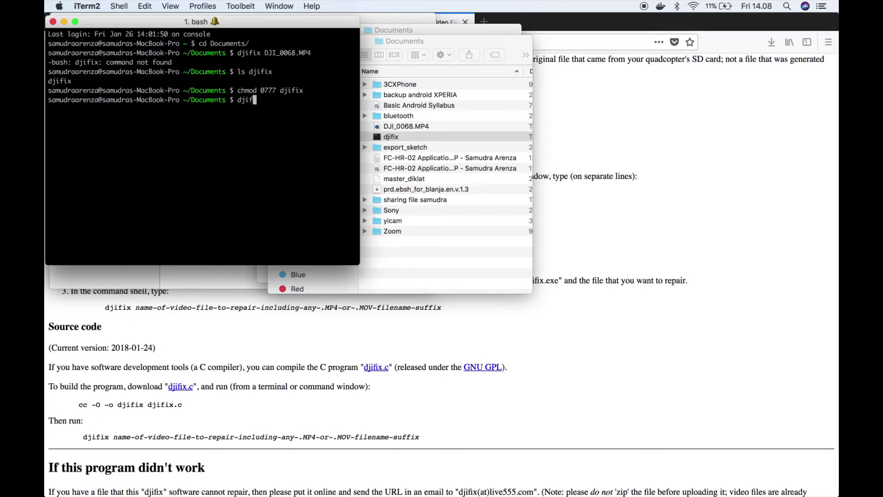
{"action": "key", "text": "BackSpace"}
{"action": "key", "text": "BackSpace"}
{"action": "key", "text": "BackSpace"}
{"action": "key", "text": "BackSpace"}
Step: Run ./djifix DJI_0068.MP4 from the Documents folder to repair the video
{"action": "type", "text": "."}
{"action": "key", "text": "Tab"}
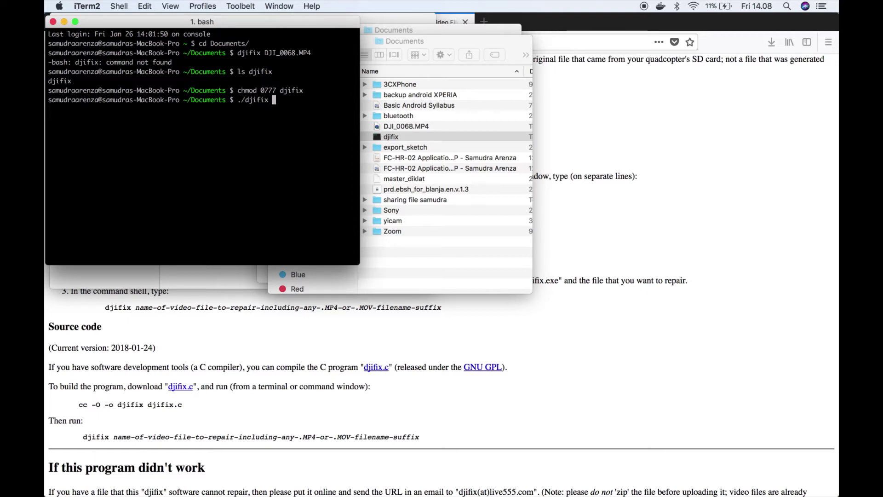
{"action": "type", "text": "DJI_0068.MP4"}
{"action": "key", "text": "Return"}
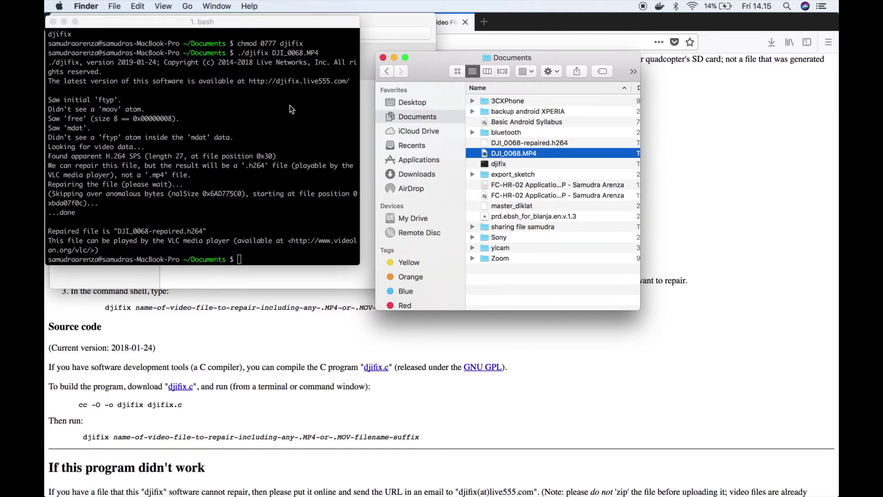
Step: Examine the repaired file's name in the terminal output and return to the Documents window in Finder
{"action": "left_click", "coordinate": [208, 179]}
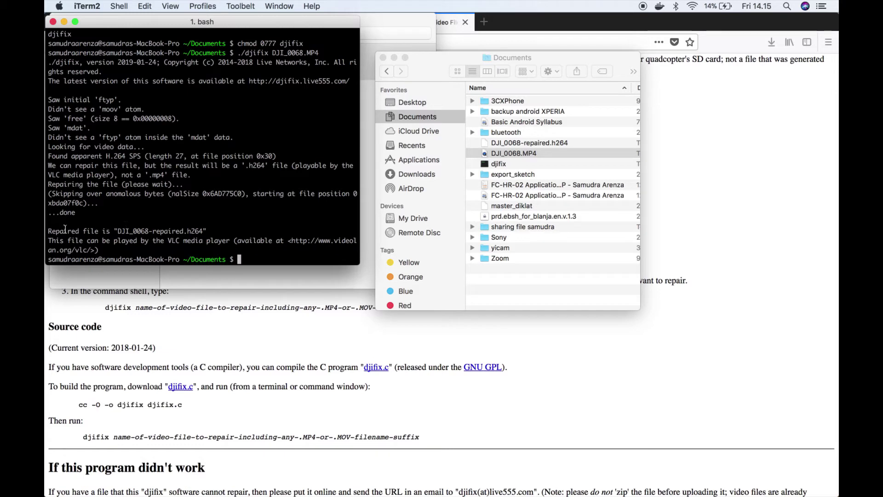
{"action": "left_click_drag", "start_coordinate": [54, 231], "coordinate": [208, 231]}
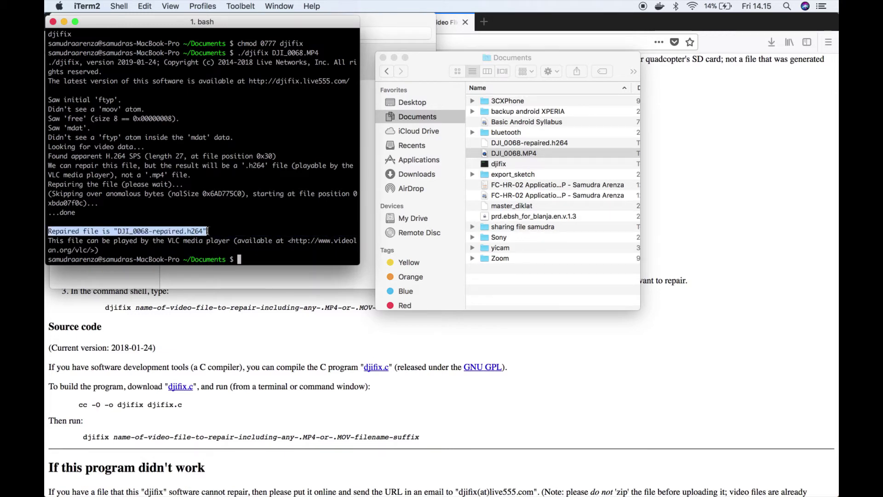
{"action": "left_click", "coordinate": [179, 233]}
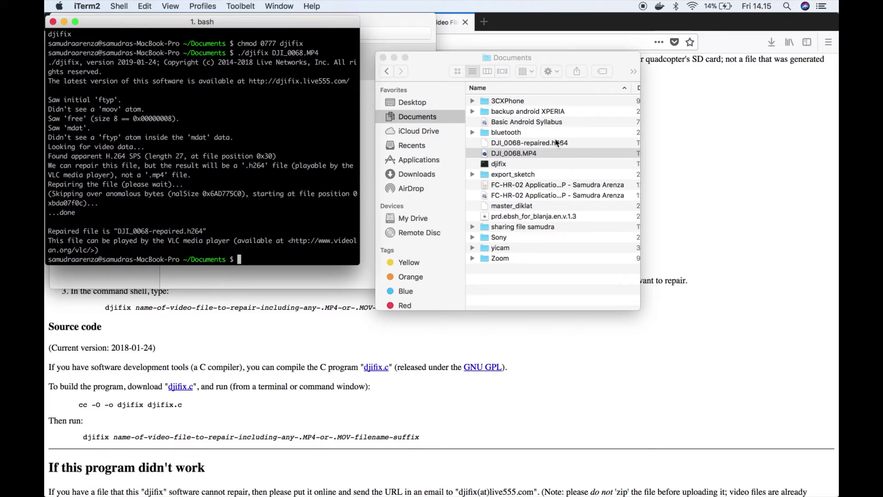
{"action": "key", "text": "super+Tab"}
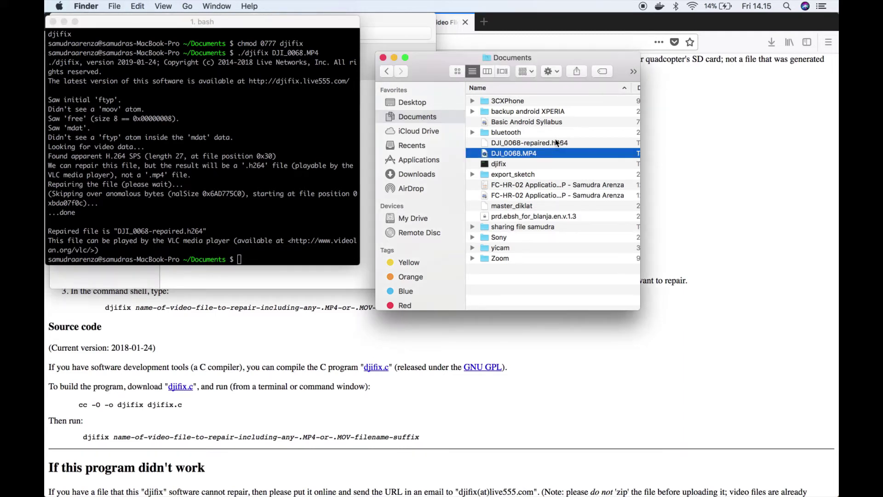
Step: Try to open the original DJI_0068.MP4 from the Documents folder with QuickTime Player
{"action": "right_click", "coordinate": [527, 155]}
{"action": "mouse_move", "coordinate": [550, 171]}
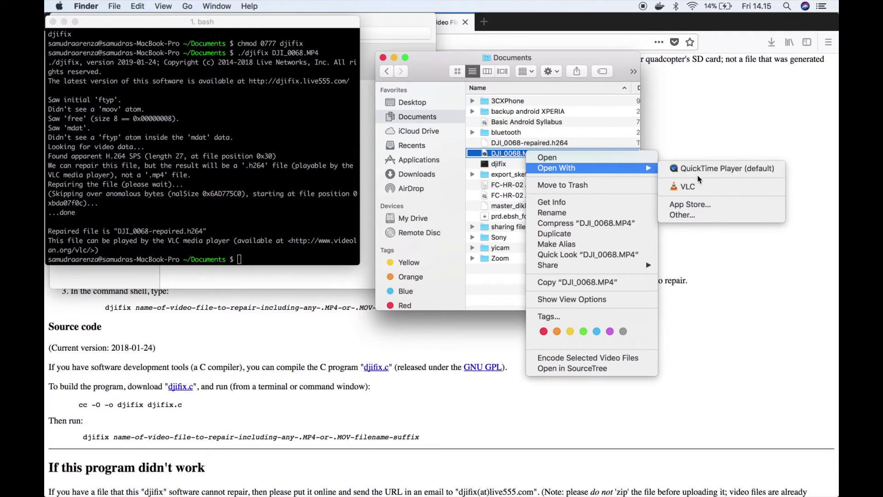
{"action": "left_click", "coordinate": [700, 170]}
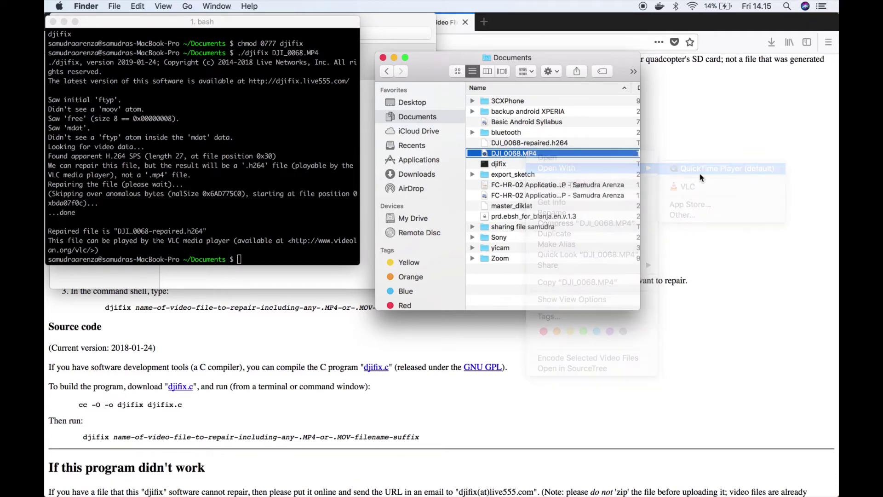
{"action": "left_click", "coordinate": [699, 177]}
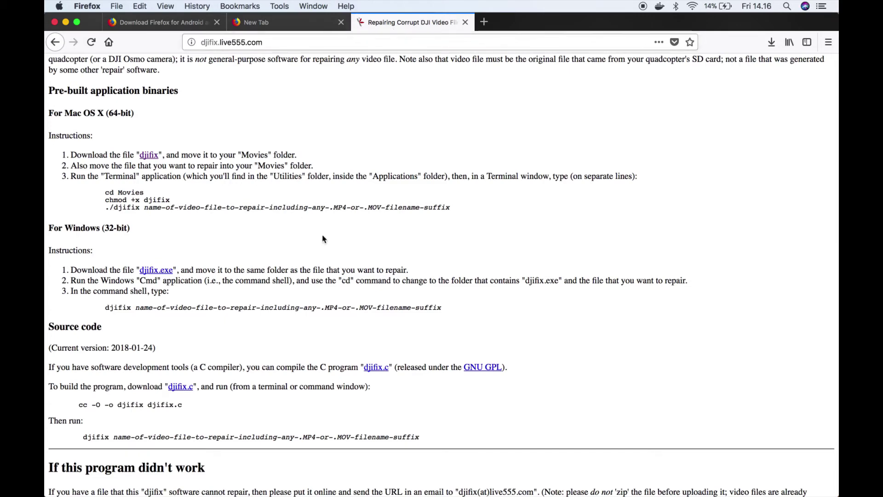
Step: Return to the Documents window in Finder and check which applications are offered for opening DJI_0068-repaired.h264
{"action": "key", "text": "super+Tab"}
{"action": "key", "text": "super+Tab"}
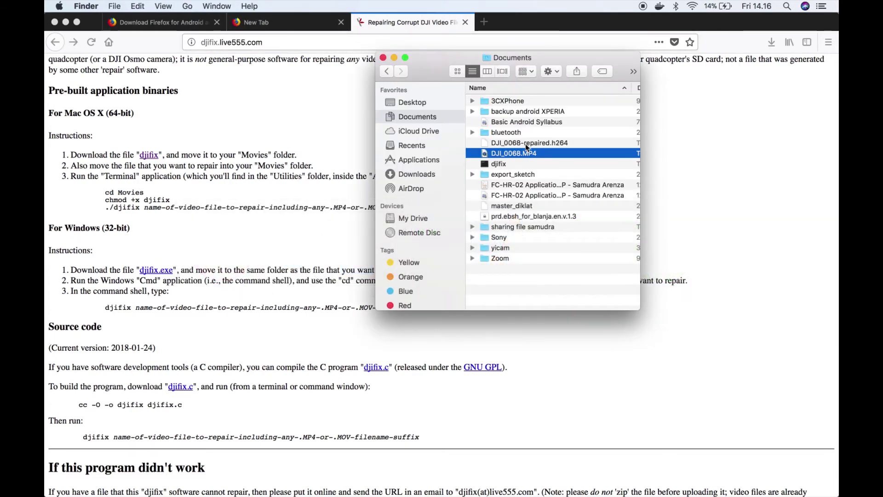
{"action": "left_click", "coordinate": [526, 143]}
{"action": "right_click", "coordinate": [526, 143]}
{"action": "mouse_move", "coordinate": [585, 164]}
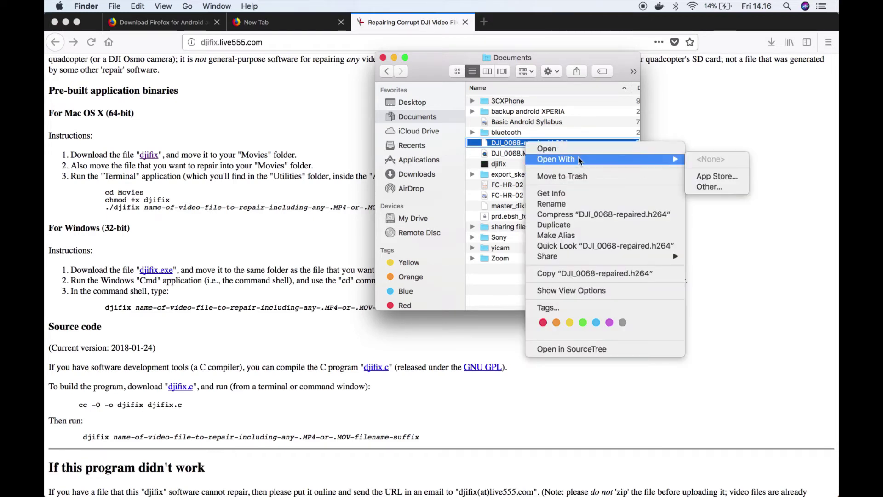
{"action": "left_click", "coordinate": [335, 253]}
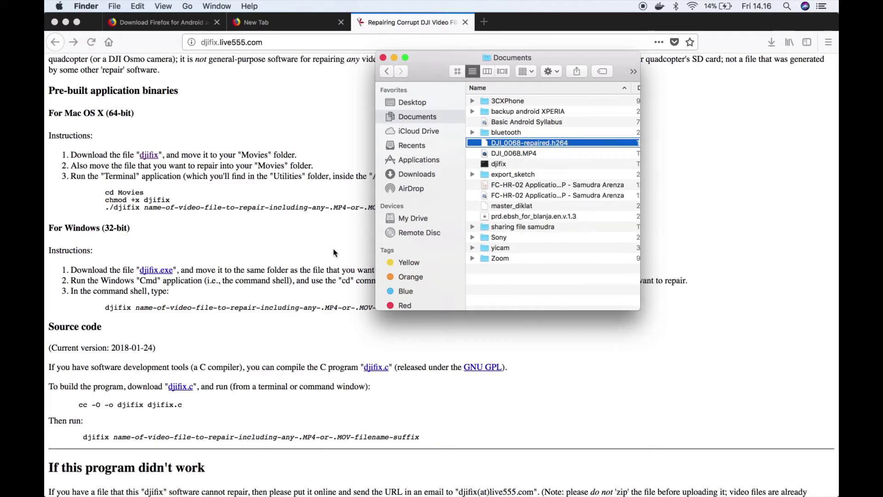
Step: Switch to QuickTime Player and dismiss its alert about DJI_0068.MP4
{"action": "key", "text": "super+Tab"}
{"action": "key", "text": "super+Tab"}
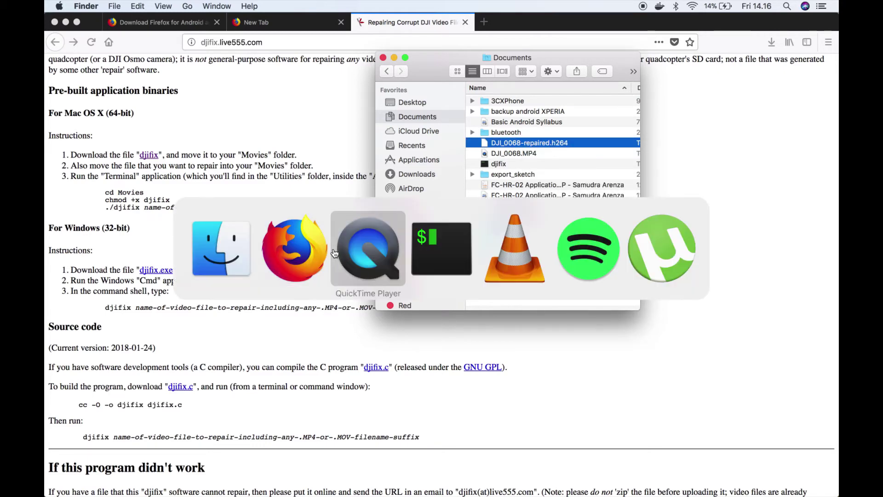
{"action": "left_click", "coordinate": [286, 122]}
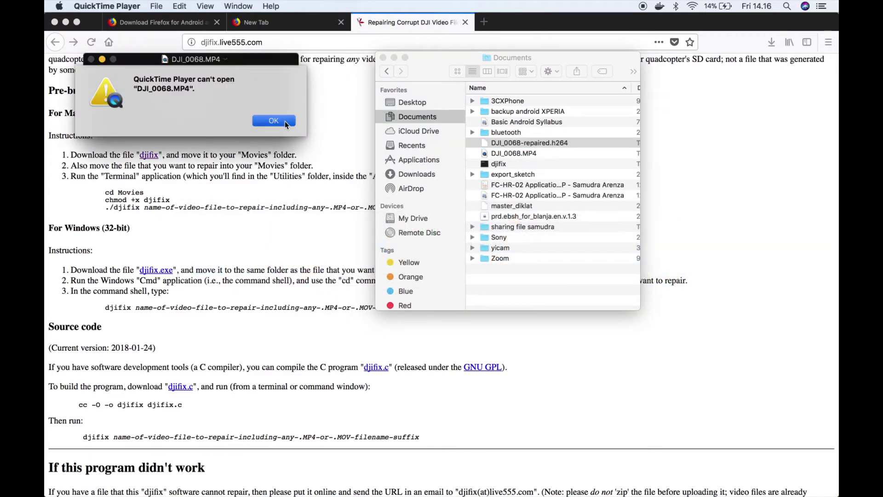
Step: Examine the file info of DJI_0068-repaired.h264, including its name and extension, and close the info window
{"action": "right_click", "coordinate": [517, 144]}
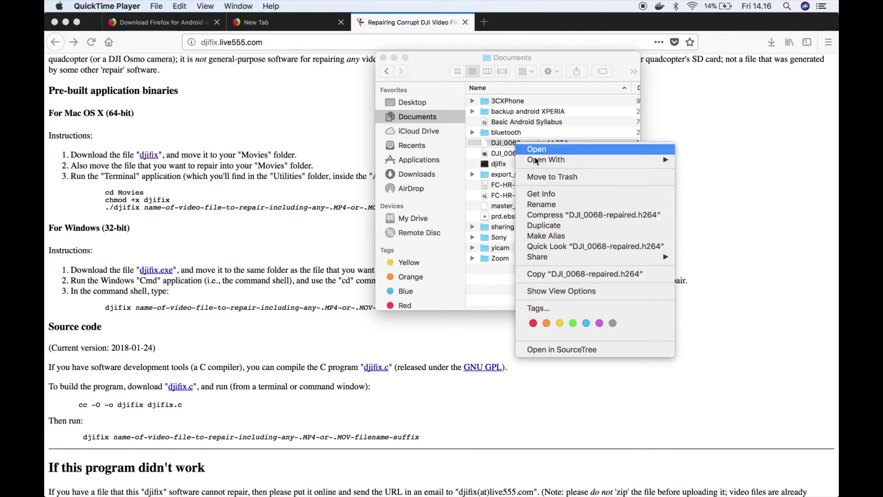
{"action": "left_click", "coordinate": [564, 194]}
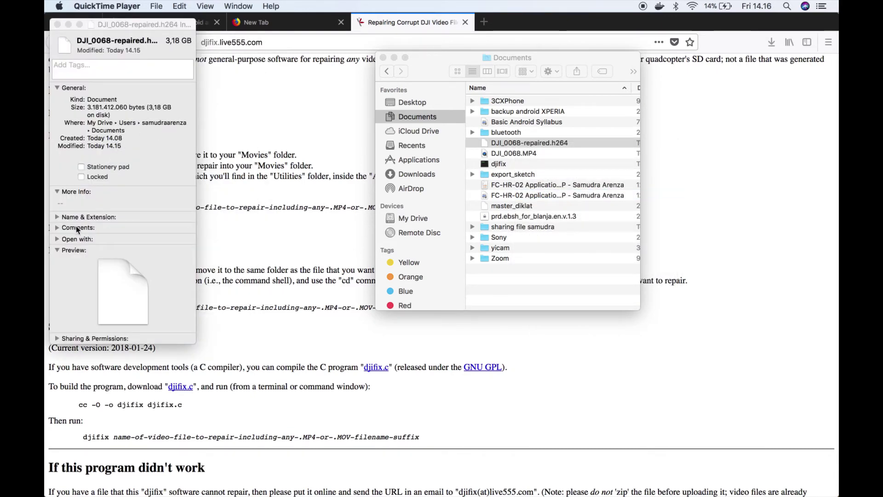
{"action": "left_click", "coordinate": [57, 220]}
{"action": "left_click", "coordinate": [57, 221]}
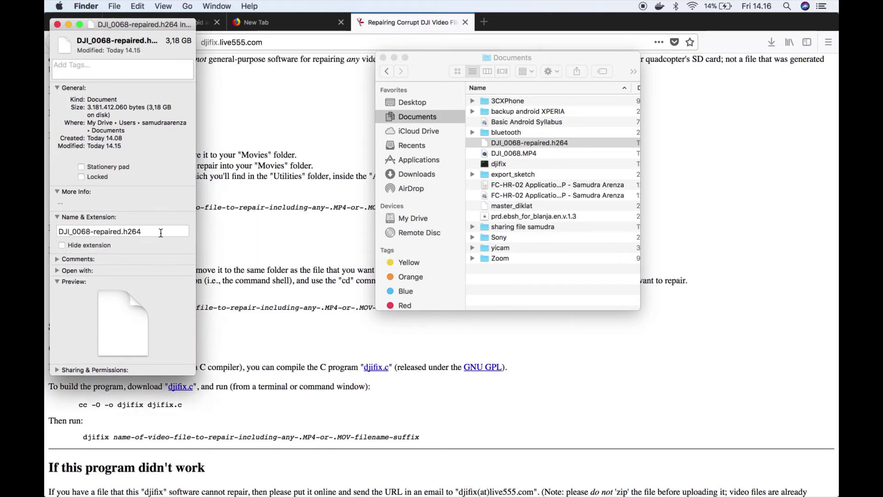
{"action": "left_click", "coordinate": [58, 25]}
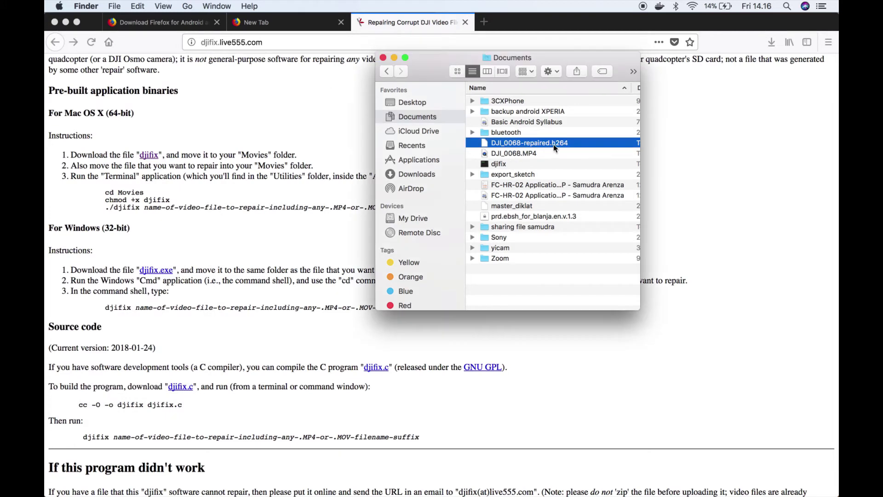
Step: Try to open DJI_0068-repaired.h264 with QuickTime Player by enabling All Applications in the application chooser, and dismiss the alert
{"action": "right_click", "coordinate": [555, 146]}
{"action": "mouse_move", "coordinate": [584, 161]}
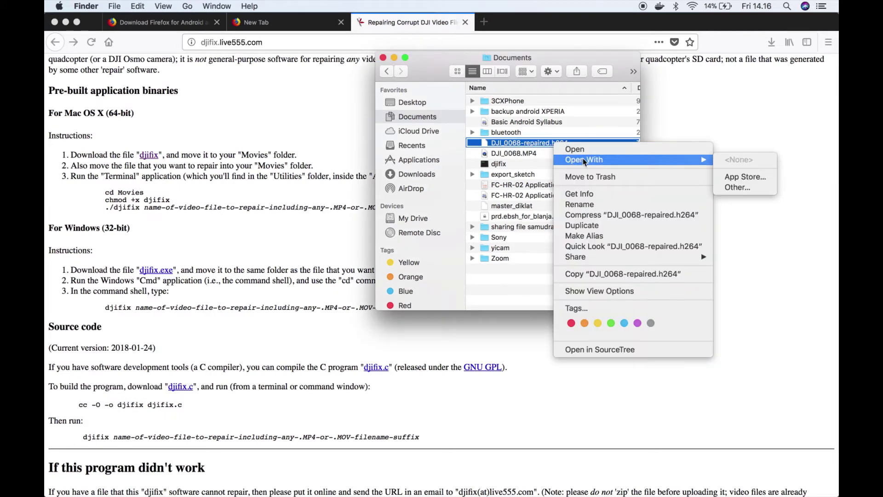
{"action": "left_click", "coordinate": [736, 187]}
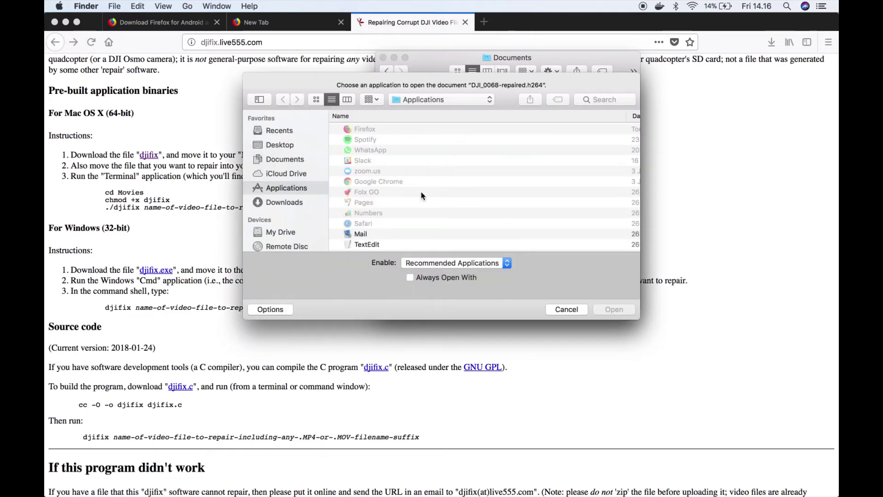
{"action": "scroll", "coordinate": [422, 196], "scroll_direction": "down", "scroll_amount": 5}
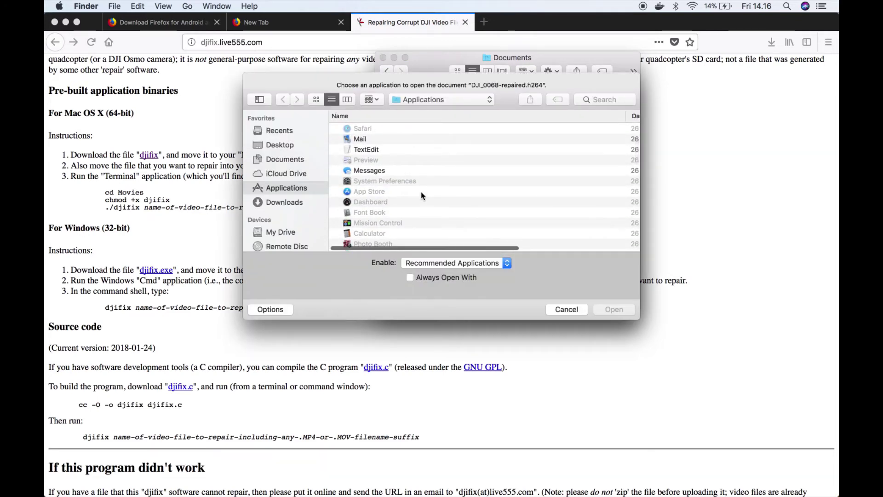
{"action": "scroll", "coordinate": [422, 196], "scroll_direction": "down", "scroll_amount": 4}
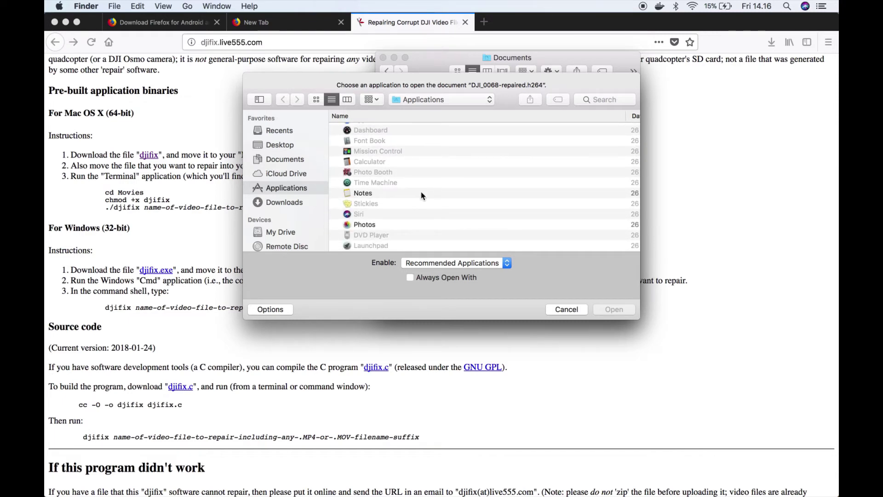
{"action": "scroll", "coordinate": [421, 196], "scroll_direction": "down", "scroll_amount": 4}
{"action": "scroll", "coordinate": [421, 196], "scroll_direction": "down", "scroll_amount": 5}
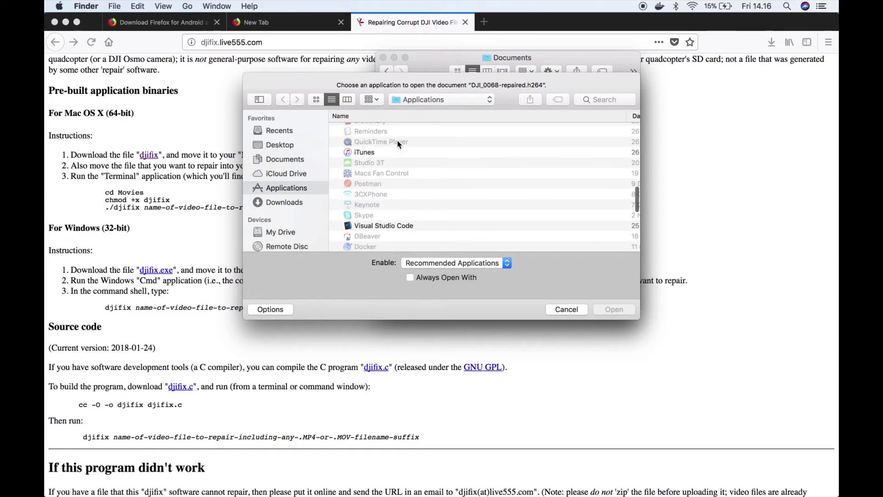
{"action": "left_click", "coordinate": [451, 264]}
{"action": "left_click", "coordinate": [446, 273]}
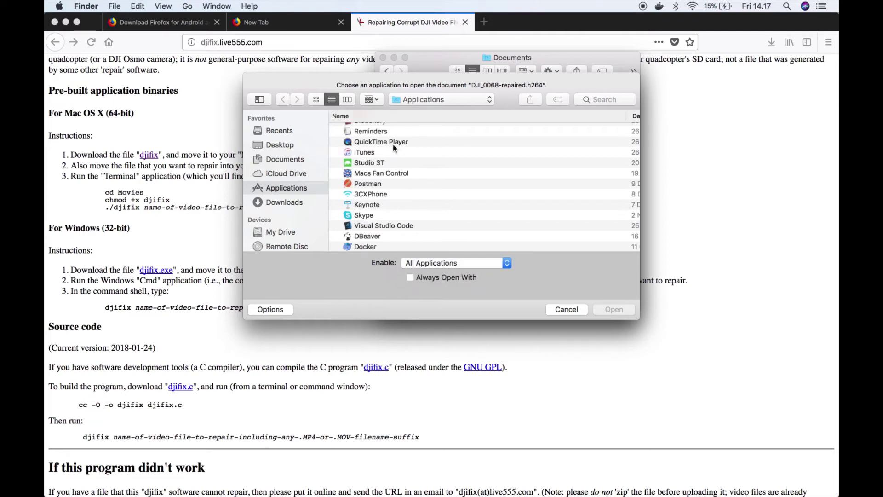
{"action": "left_click", "coordinate": [394, 143]}
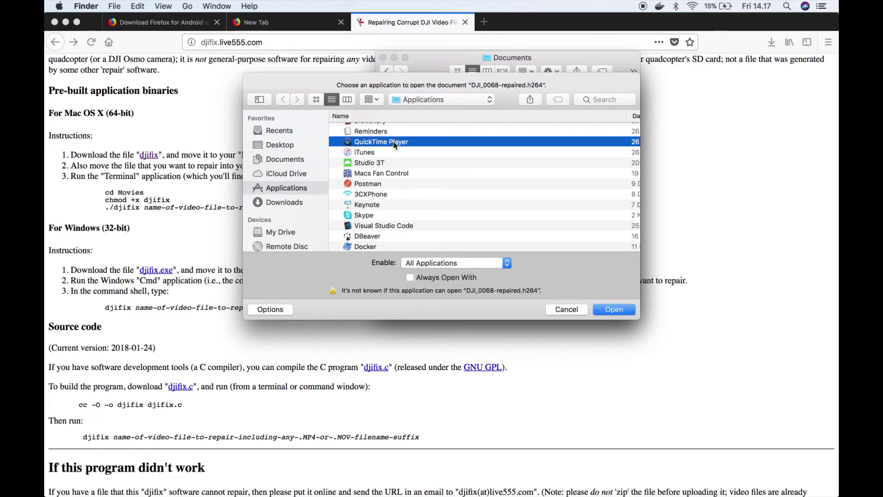
{"action": "left_click", "coordinate": [614, 310]}
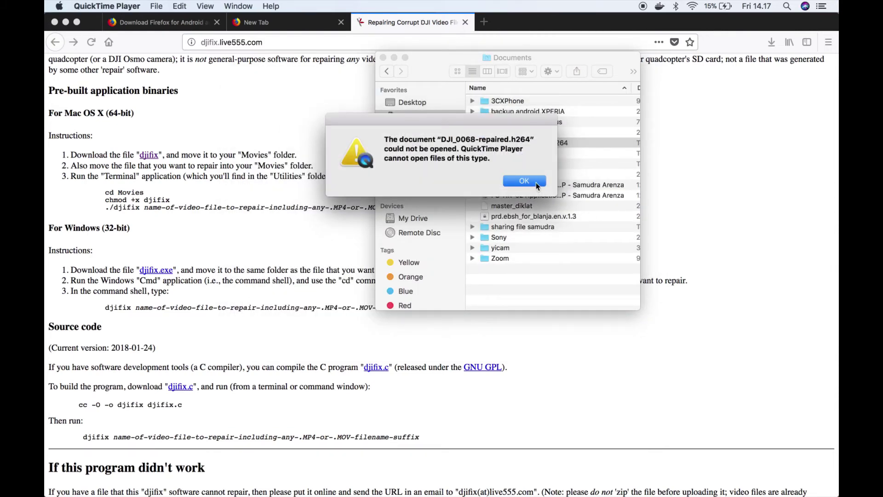
{"action": "left_click", "coordinate": [536, 184]}
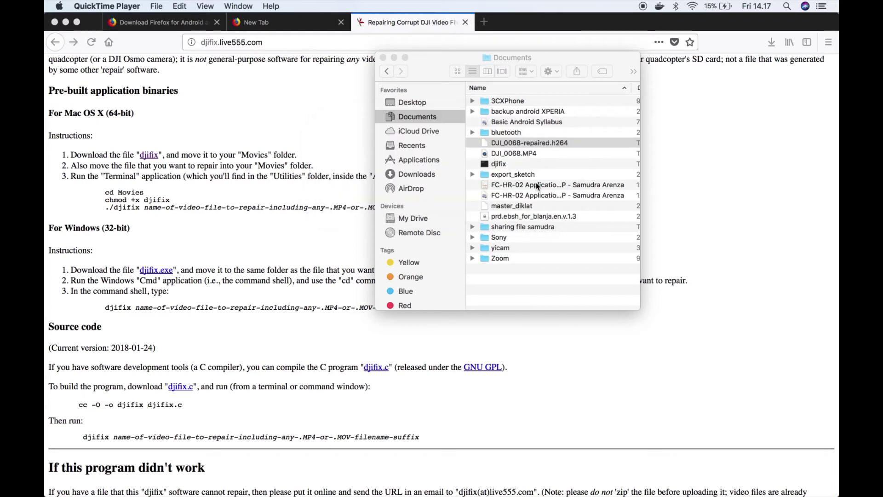
Step: Open DJI_0068-repaired.h264 with VLC, enabling All Applications in the application chooser
{"action": "right_click", "coordinate": [522, 144]}
{"action": "mouse_move", "coordinate": [562, 157]}
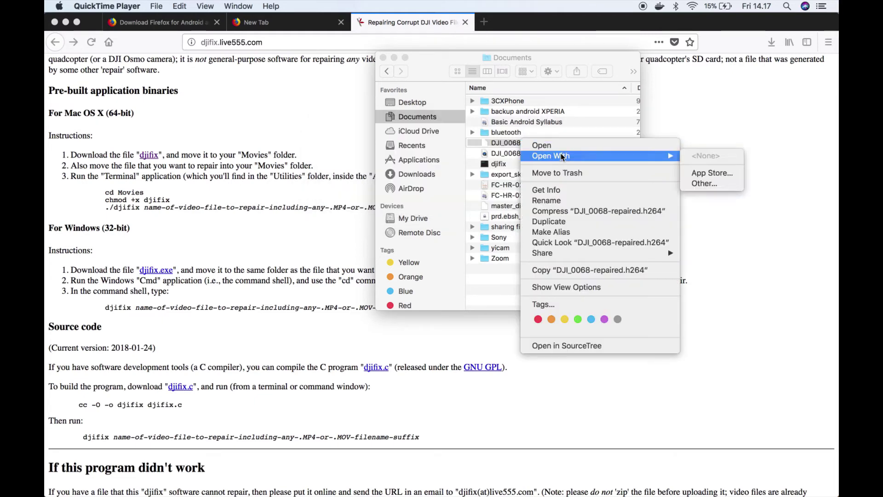
{"action": "left_click", "coordinate": [728, 183]}
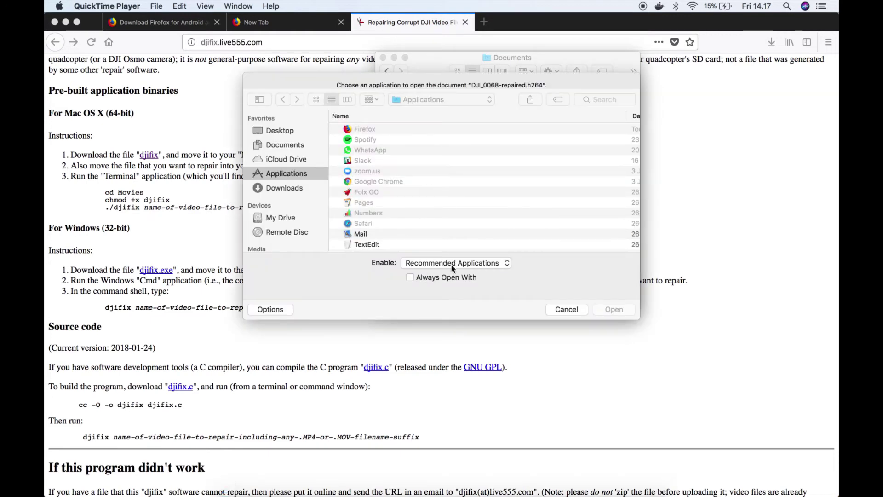
{"action": "left_click", "coordinate": [451, 266]}
{"action": "left_click", "coordinate": [454, 273]}
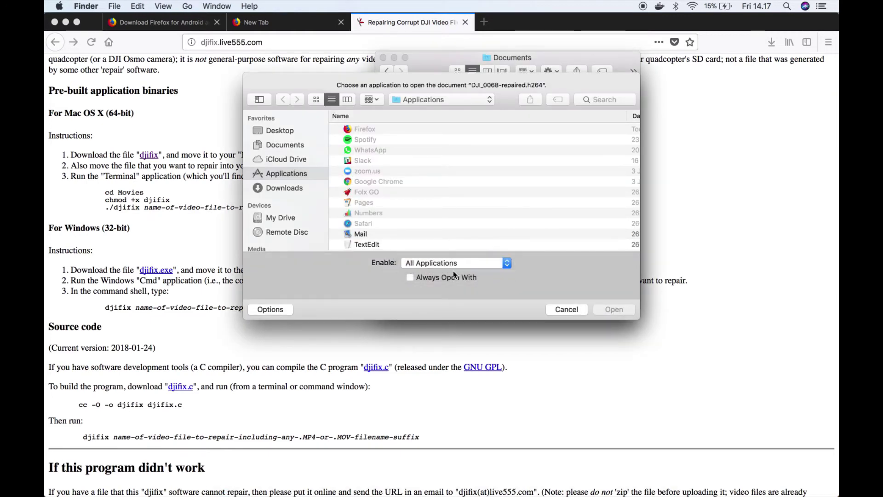
{"action": "scroll", "coordinate": [458, 216], "scroll_direction": "down", "scroll_amount": 10}
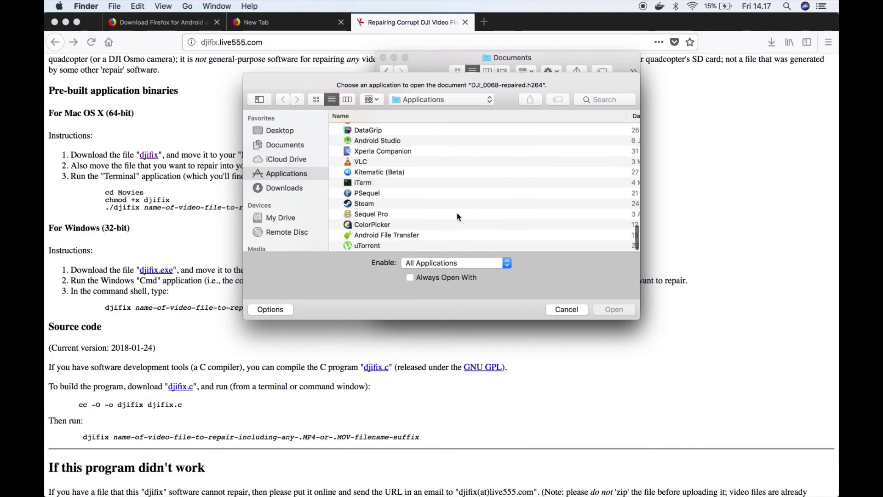
{"action": "left_click", "coordinate": [366, 164]}
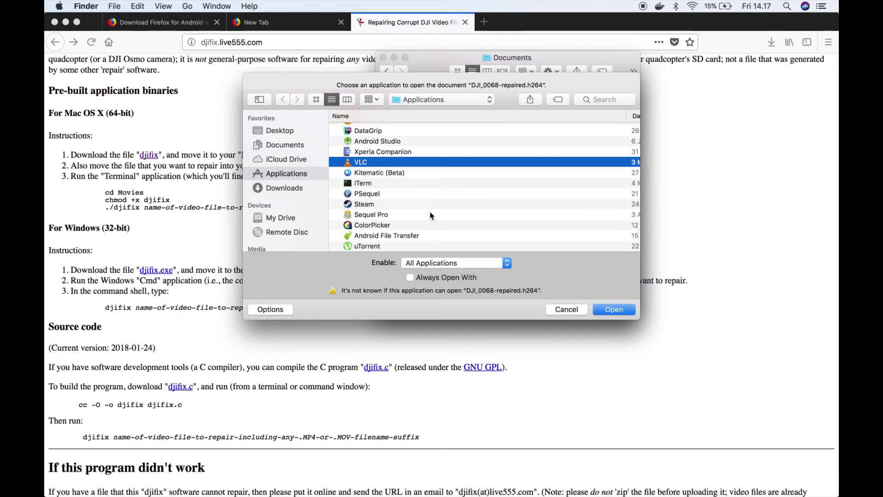
{"action": "left_click", "coordinate": [610, 311]}
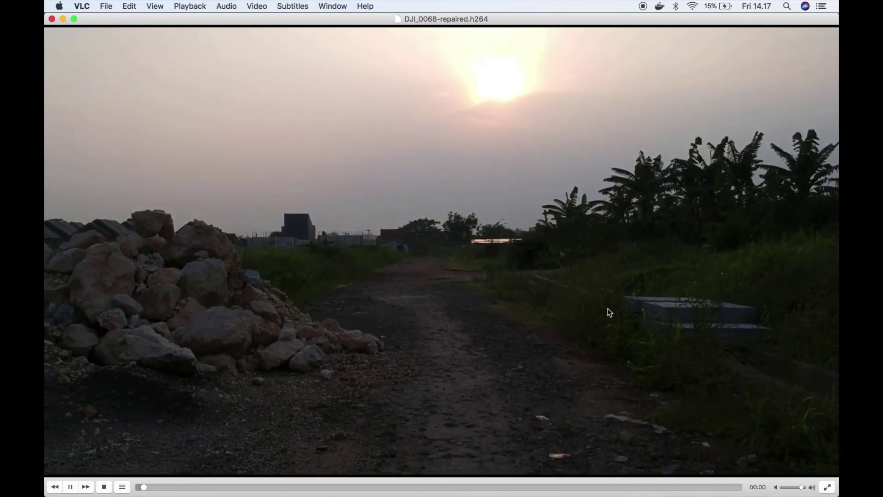
{"action": "key", "text": "F2"}
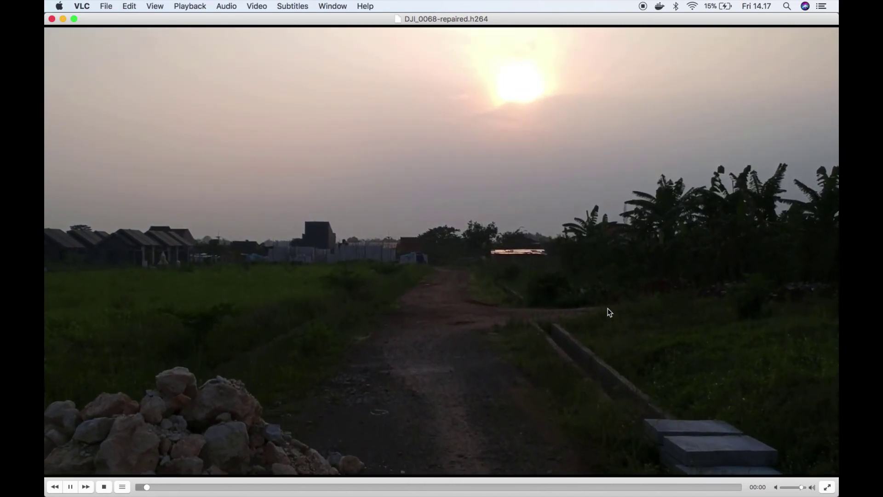
{"action": "key", "text": "F2"}
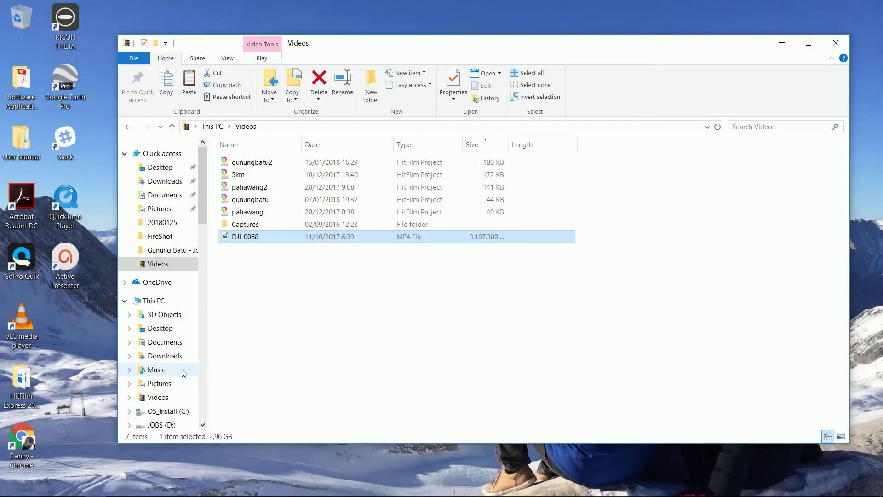
{"action": "left_click", "coordinate": [4, 492]}
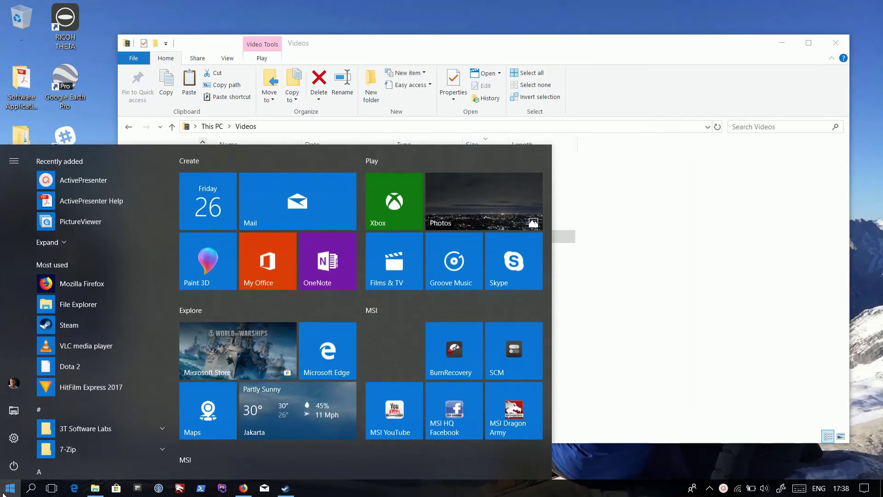
{"action": "left_click", "coordinate": [649, 346]}
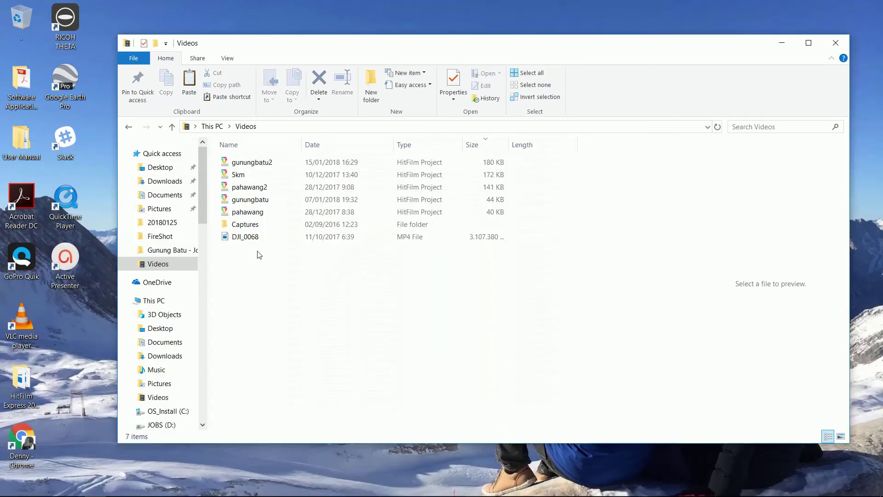
Step: Try to play DJI_0068 from the Videos folder with VLC media player, and quit VLC
{"action": "right_click", "coordinate": [246, 238]}
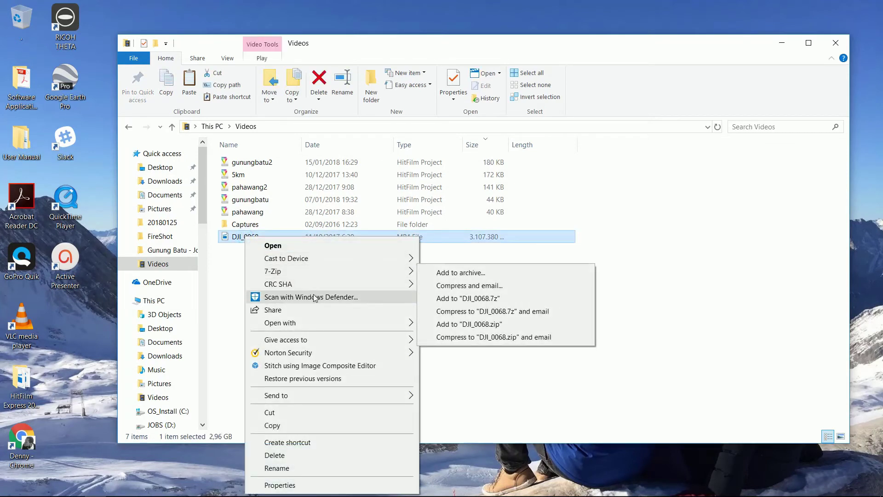
{"action": "mouse_move", "coordinate": [364, 330]}
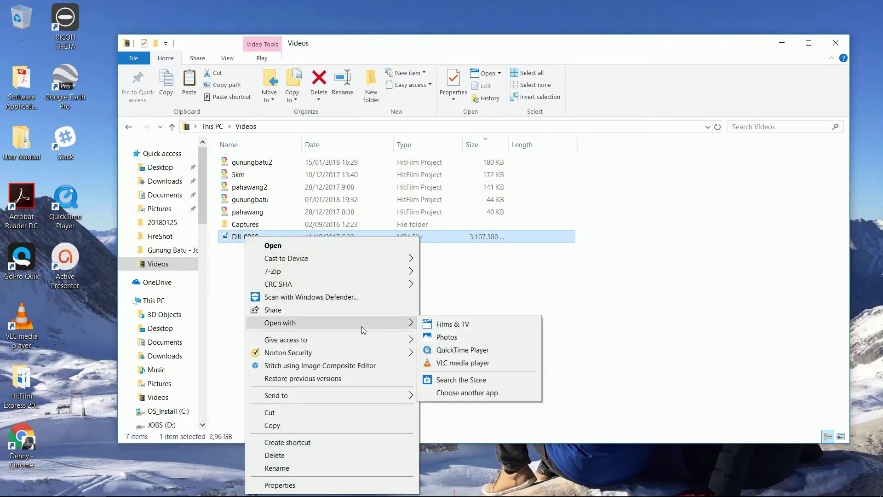
{"action": "left_click", "coordinate": [486, 364]}
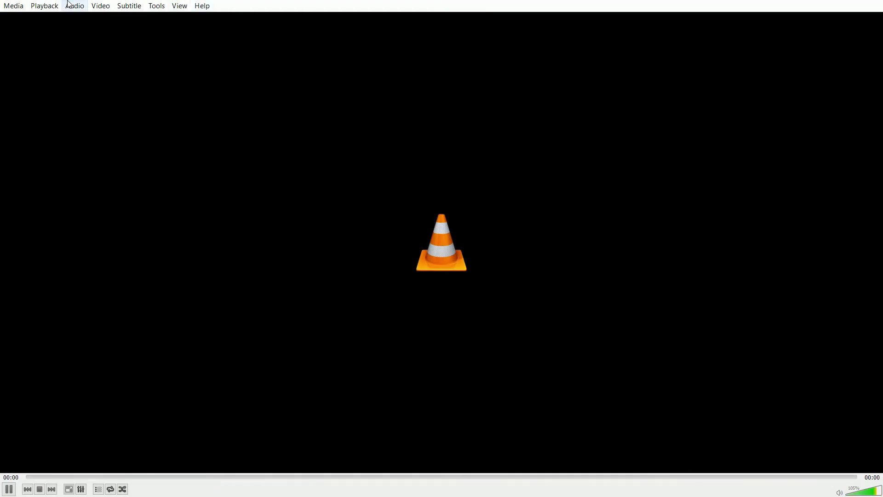
{"action": "left_click", "coordinate": [20, 10]}
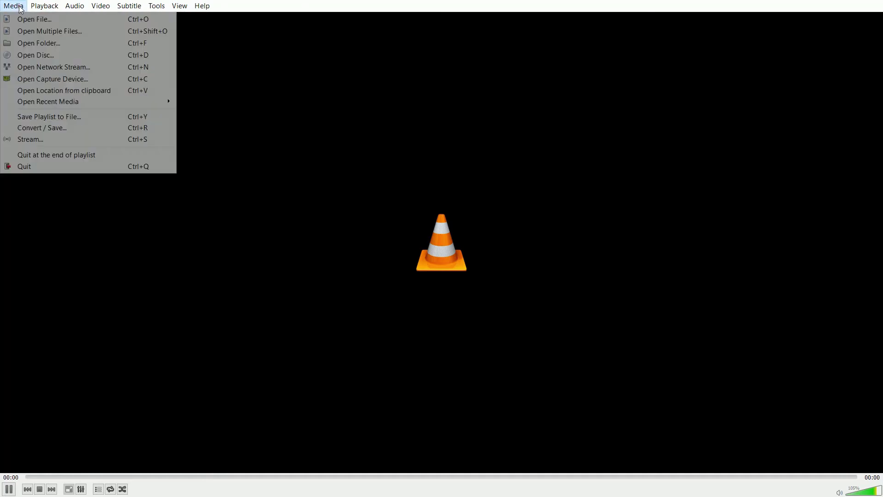
{"action": "left_click", "coordinate": [27, 166]}
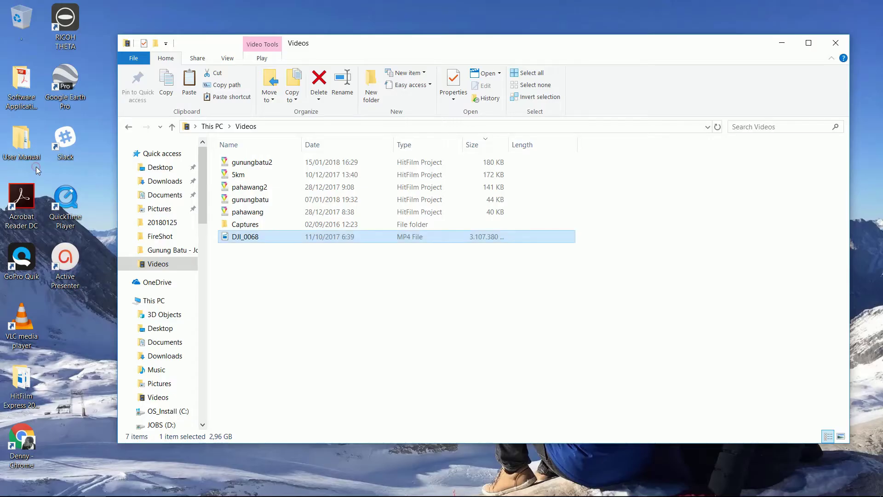
Step: Try to play DJI_0068 with the default Films & TV app, read its error message, and close the app
{"action": "right_click", "coordinate": [267, 240]}
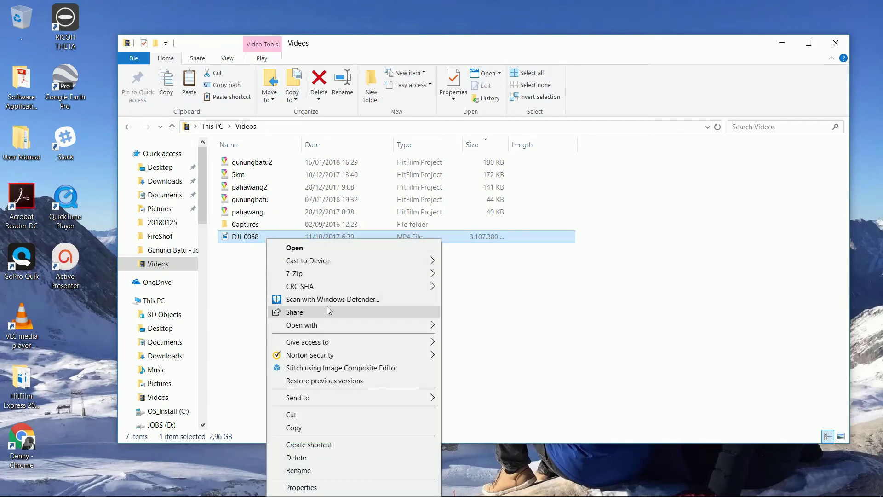
{"action": "left_click", "coordinate": [324, 249]}
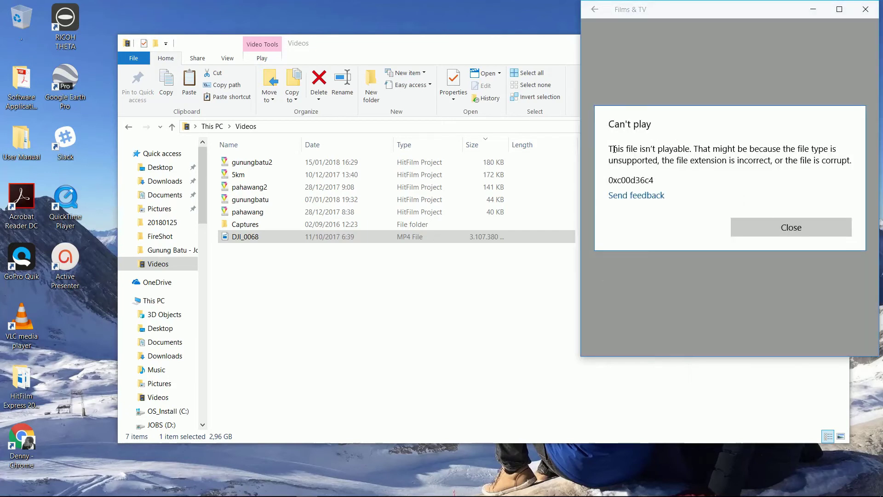
{"action": "left_click_drag", "start_coordinate": [614, 149], "coordinate": [699, 161]}
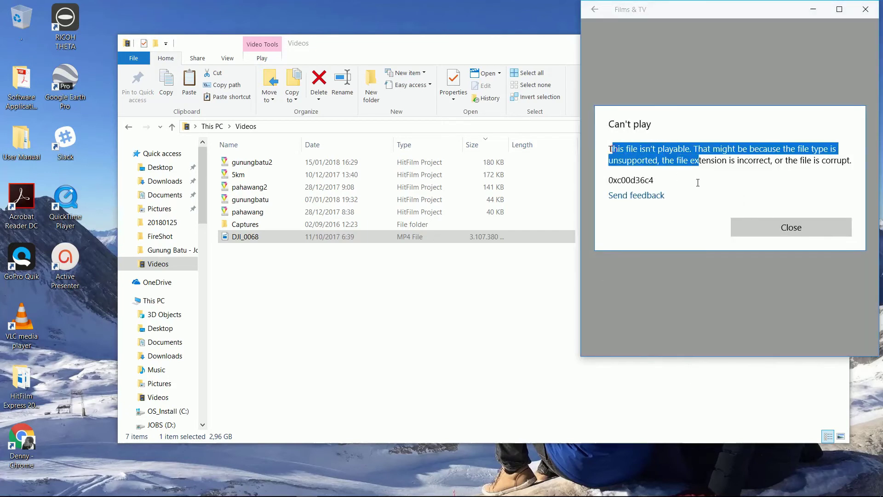
{"action": "left_click", "coordinate": [834, 231]}
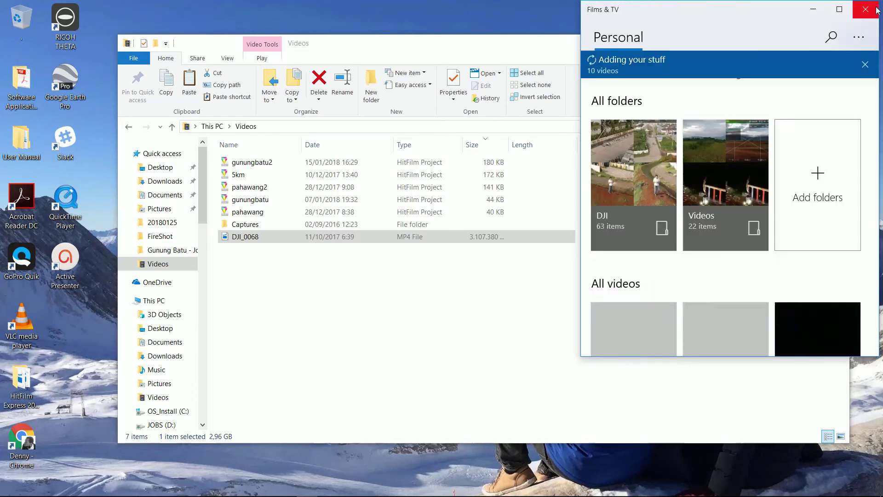
{"action": "left_click", "coordinate": [866, 9]}
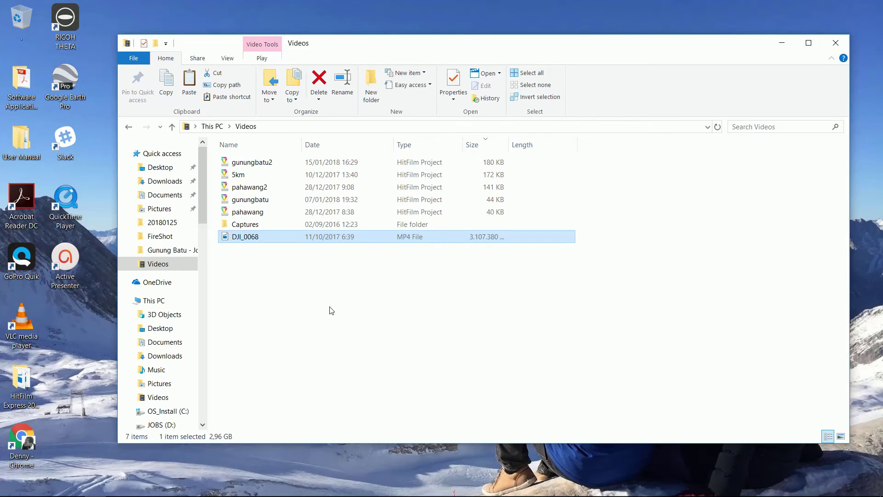
Step: Switch to Firefox and open the djifix.live555.com page about repairing corrupt DJI video files
{"action": "mouse_move", "coordinate": [50, 490]}
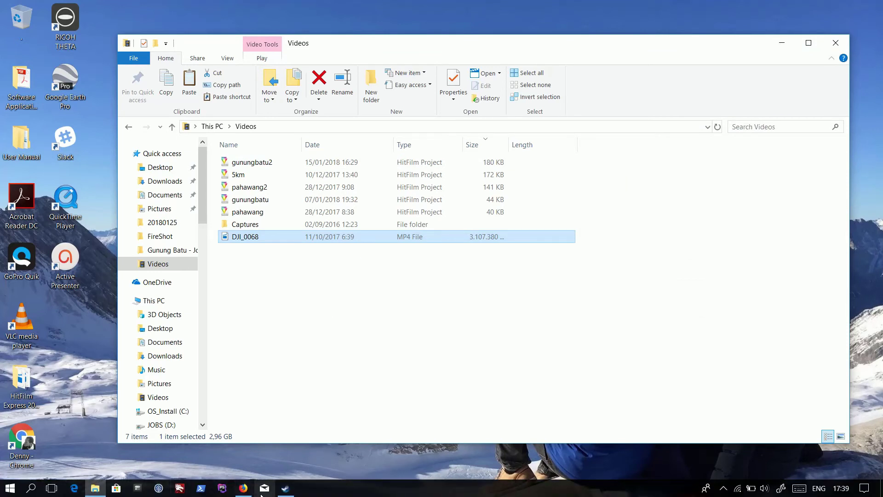
{"action": "mouse_move", "coordinate": [249, 492]}
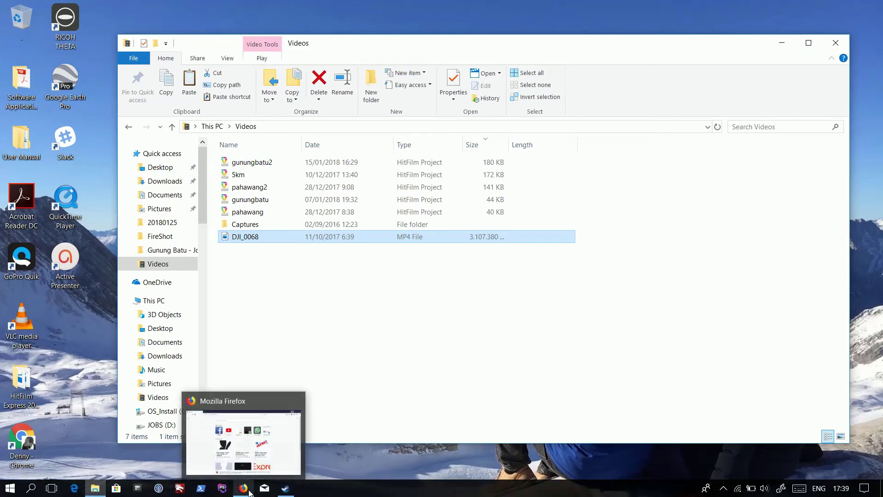
{"action": "left_click", "coordinate": [249, 492]}
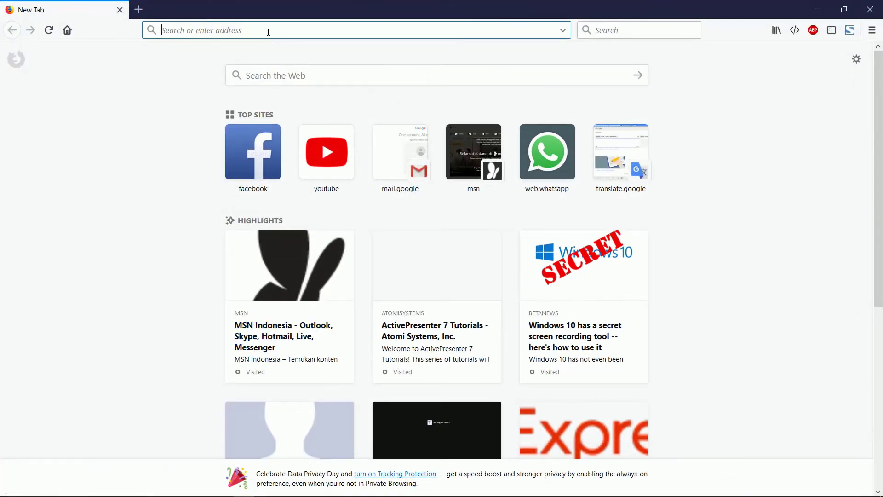
{"action": "type", "text": "djifix"}
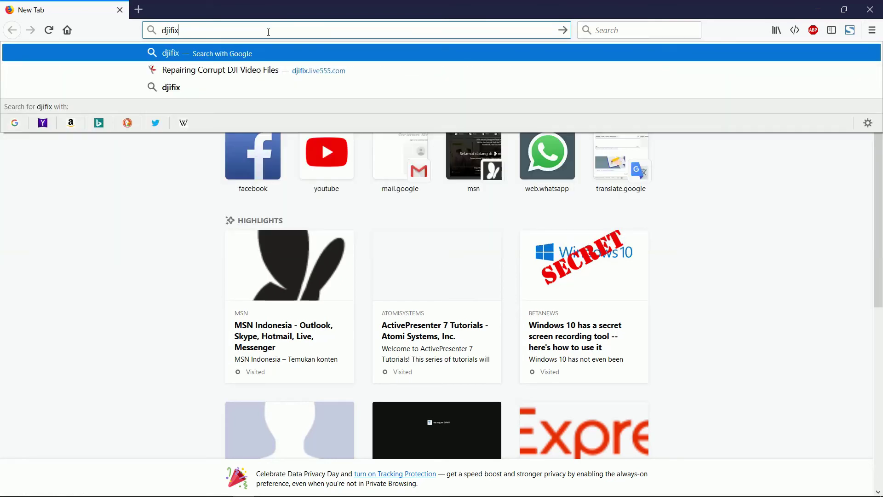
{"action": "key", "text": "Down"}
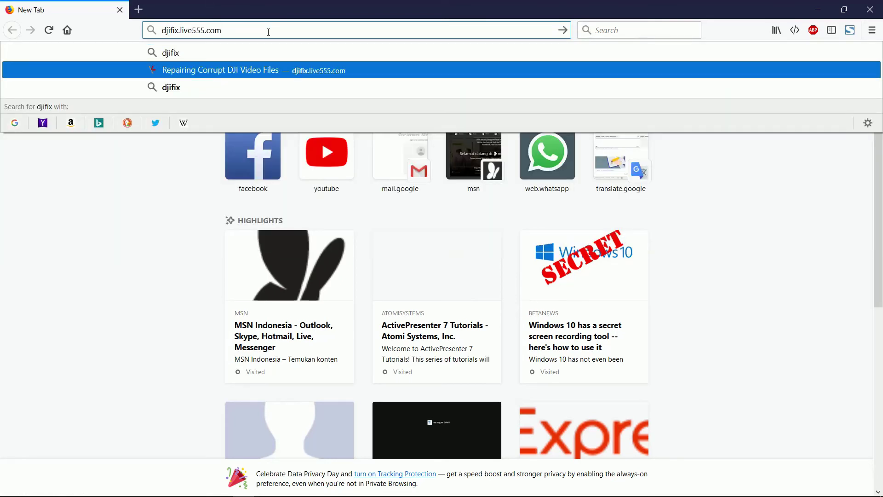
{"action": "key", "text": "Return"}
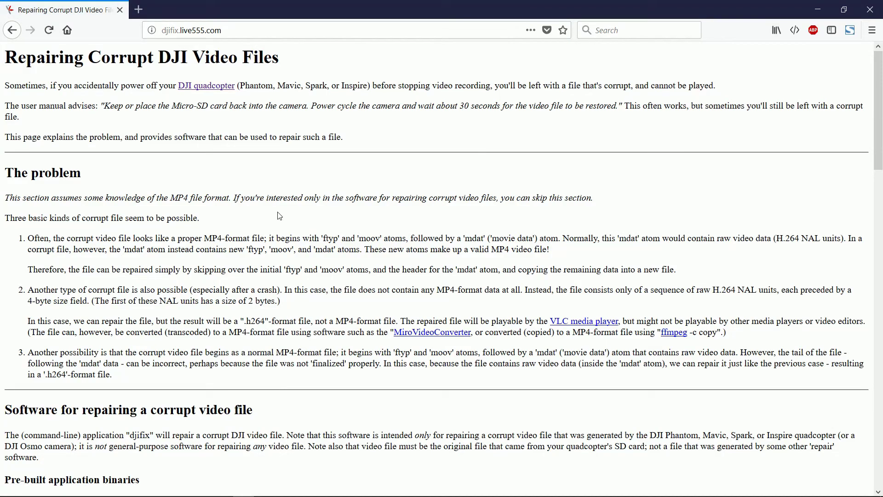
Step: Examine the Windows (32-bit) instructions for djifix, including the command to run in the command shell
{"action": "scroll", "coordinate": [279, 216], "scroll_direction": "down", "scroll_amount": 6}
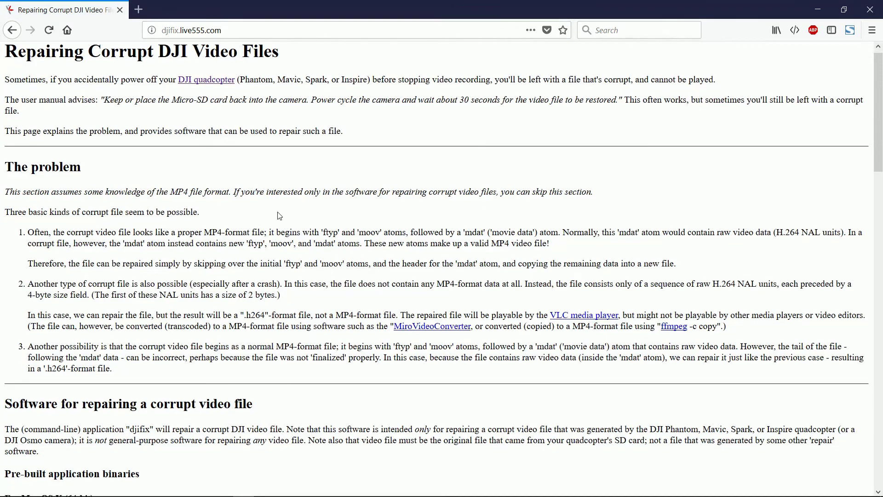
{"action": "scroll", "coordinate": [278, 211], "scroll_direction": "down", "scroll_amount": 7}
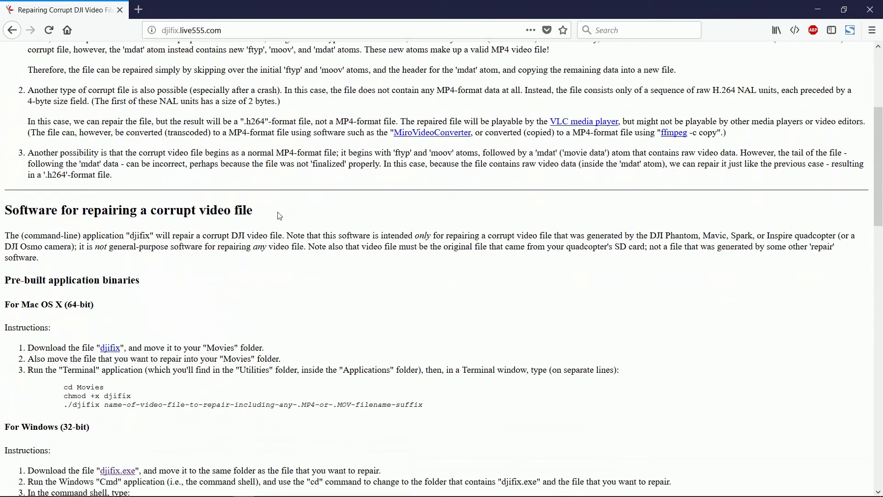
{"action": "scroll", "coordinate": [278, 212], "scroll_direction": "down", "scroll_amount": 3}
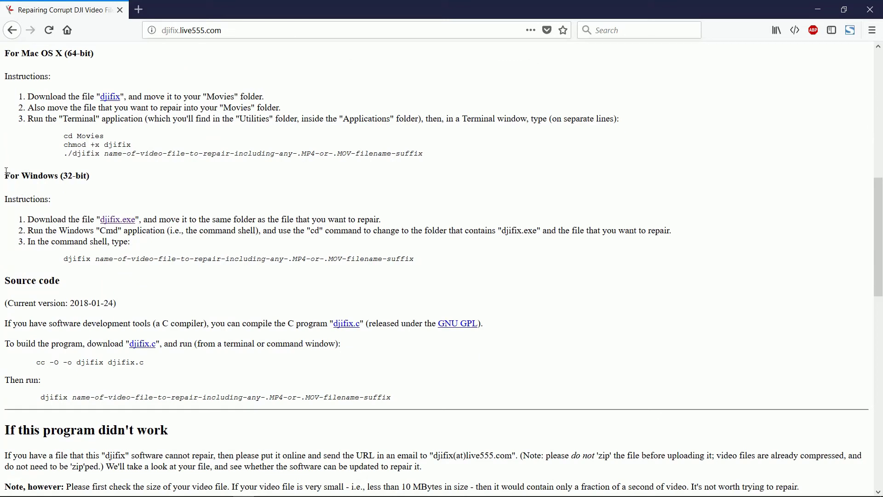
{"action": "left_click_drag", "start_coordinate": [6, 174], "coordinate": [433, 257]}
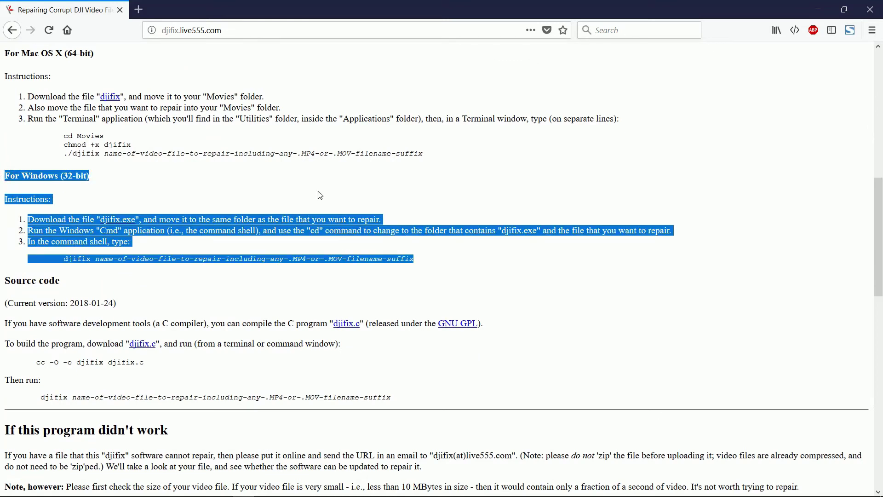
{"action": "left_click", "coordinate": [321, 196]}
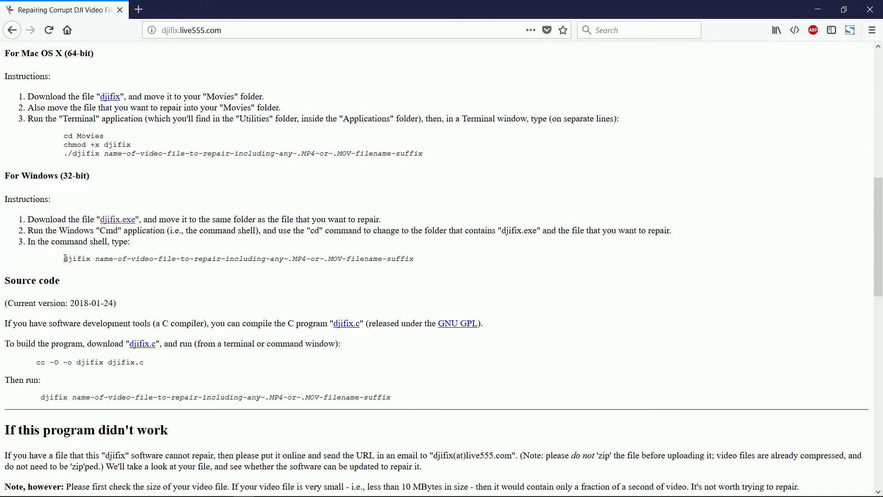
{"action": "left_click_drag", "start_coordinate": [75, 258], "coordinate": [421, 258]}
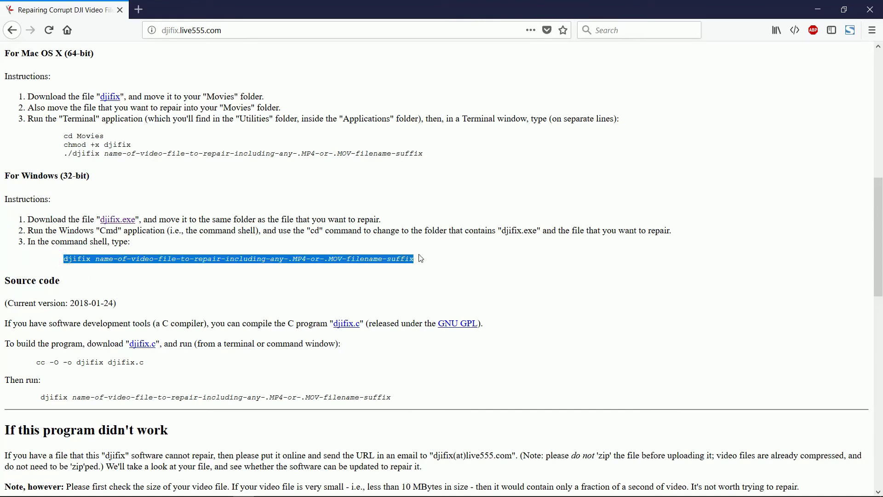
{"action": "left_click", "coordinate": [371, 185]}
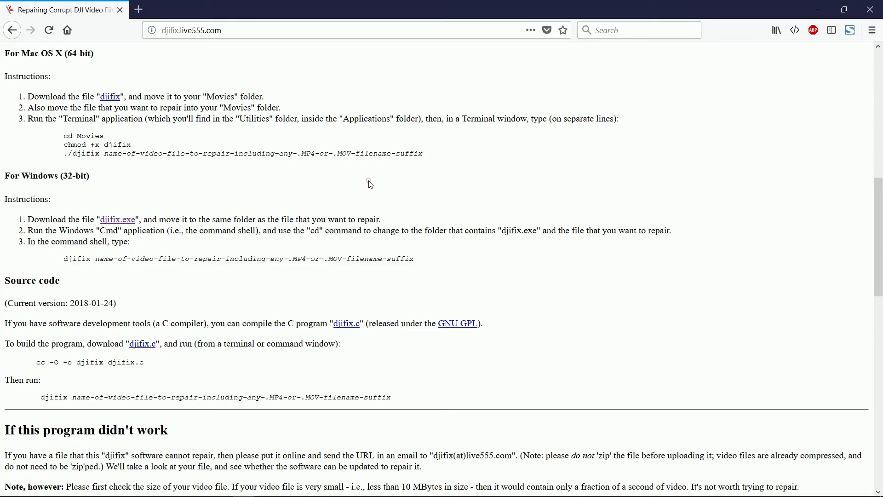
Step: Download djifix.exe from the Windows instructions and show the saved file in its containing folder
{"action": "left_click", "coordinate": [125, 221]}
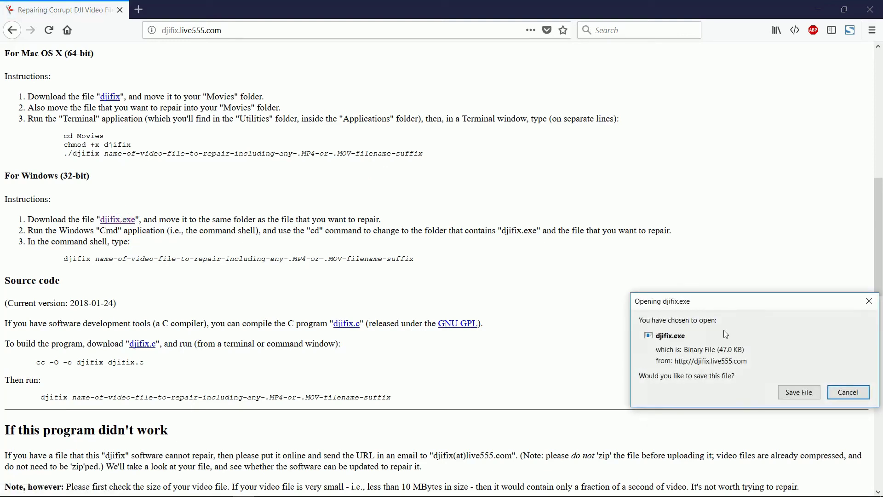
{"action": "left_click", "coordinate": [790, 395]}
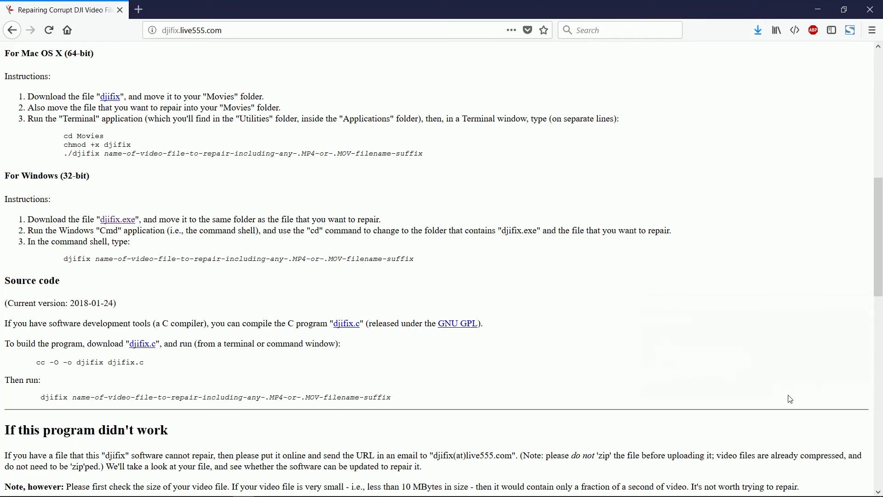
{"action": "left_click", "coordinate": [758, 31]}
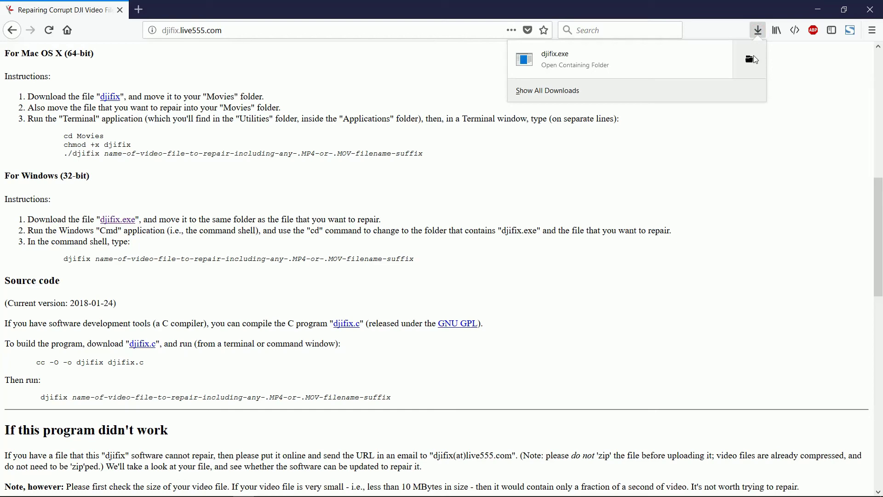
{"action": "left_click", "coordinate": [754, 55]}
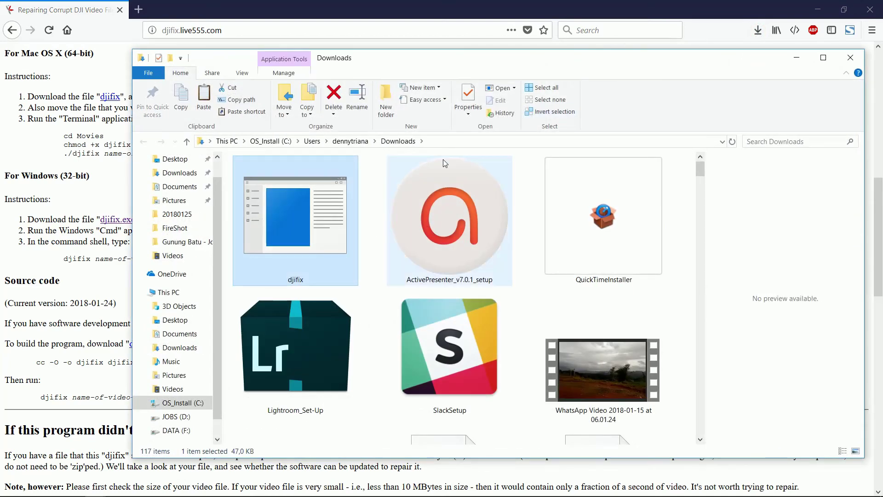
Step: Move djifix from the Downloads folder to the Videos folder that holds DJI_0068
{"action": "right_click", "coordinate": [309, 189]}
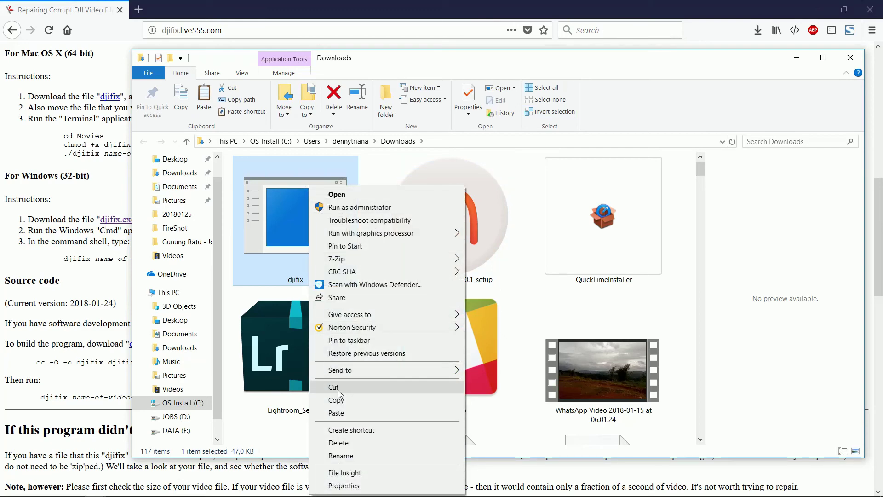
{"action": "left_click", "coordinate": [338, 391]}
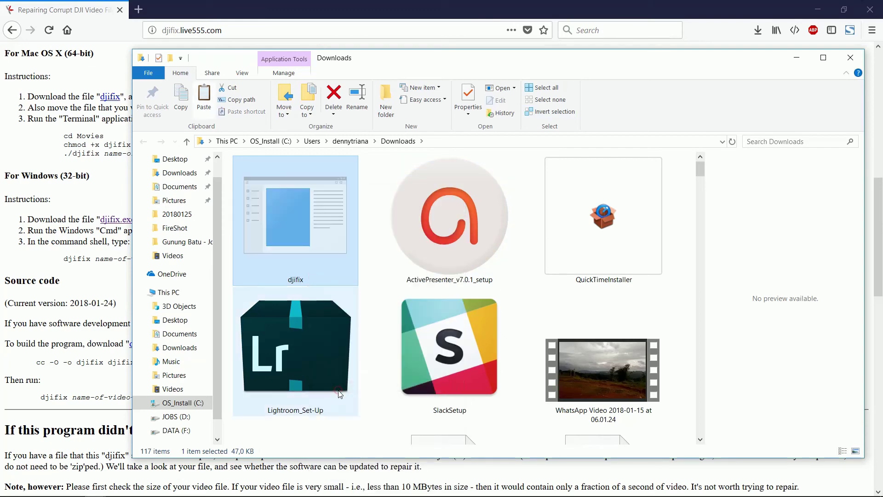
{"action": "left_click", "coordinate": [174, 256]}
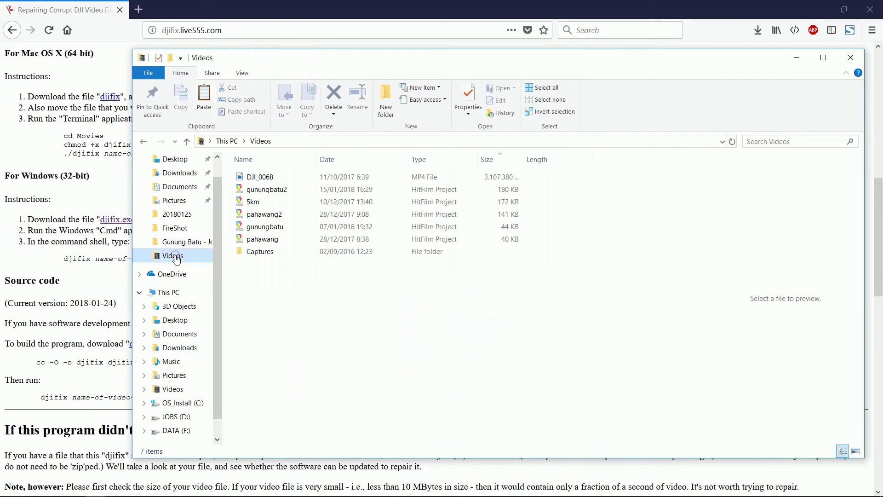
{"action": "right_click", "coordinate": [335, 317]}
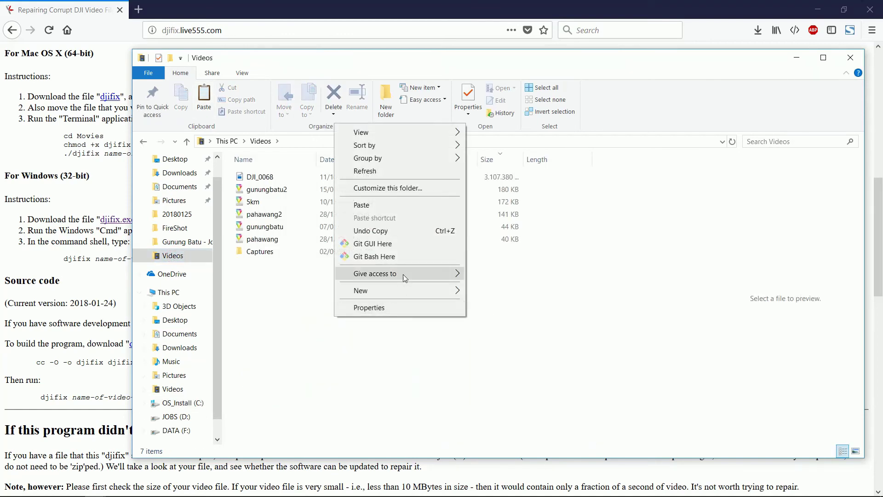
{"action": "left_click", "coordinate": [380, 205]}
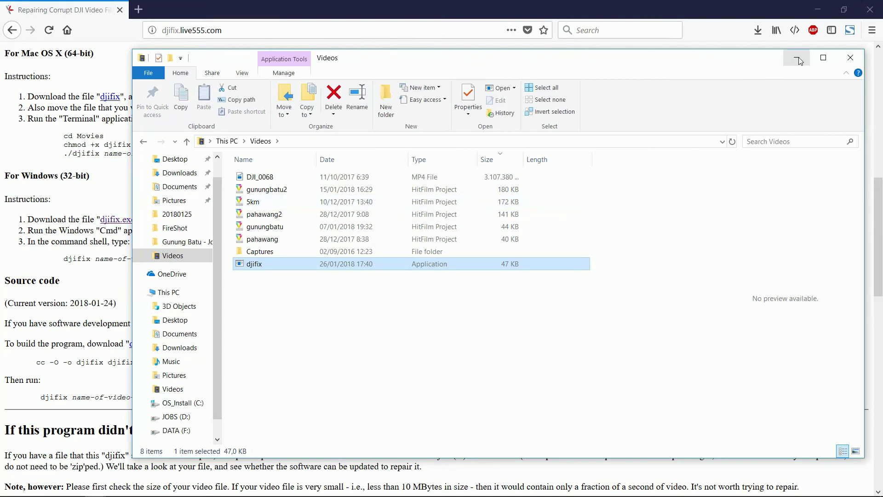
{"action": "mouse_move", "coordinate": [220, 495]}
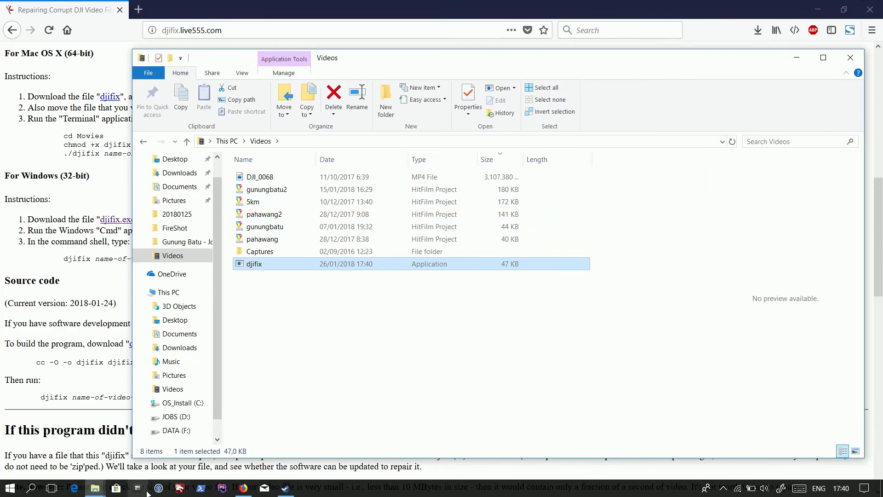